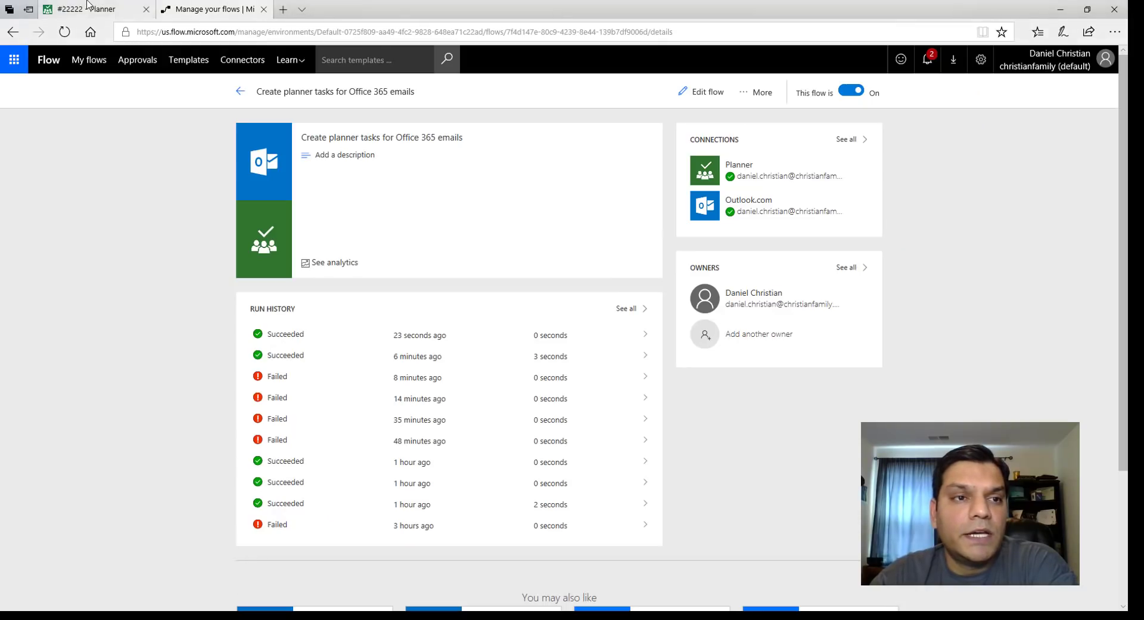
# - Switch to Planner and check the April 2018 schedules of plans #22222 and #11111
pyautogui.click(87, 5)
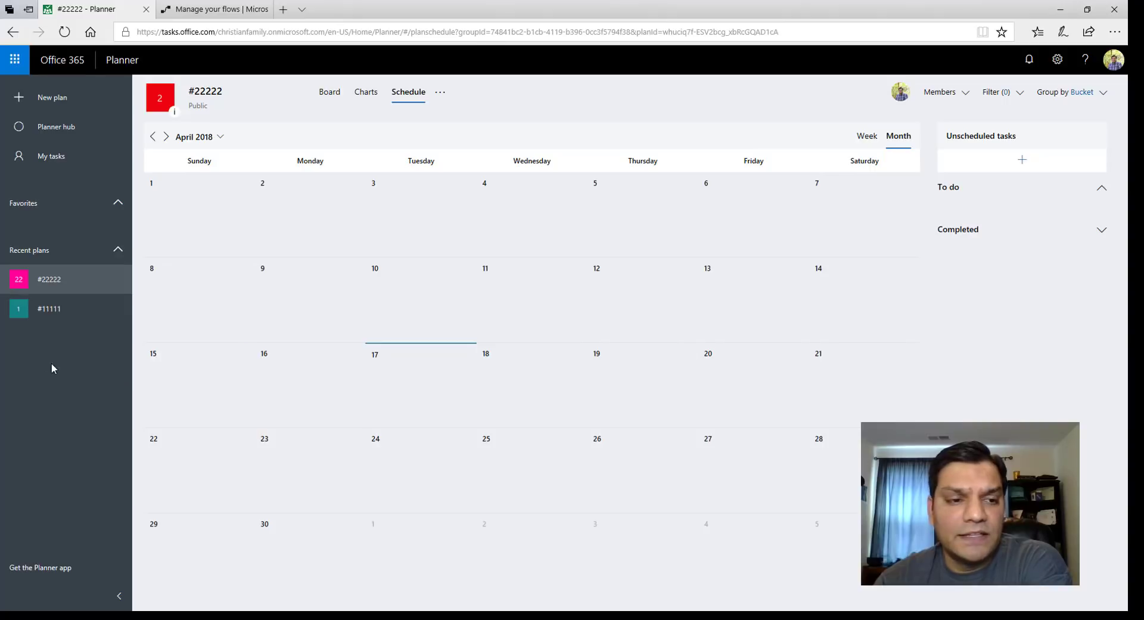
pyautogui.click(74, 309)
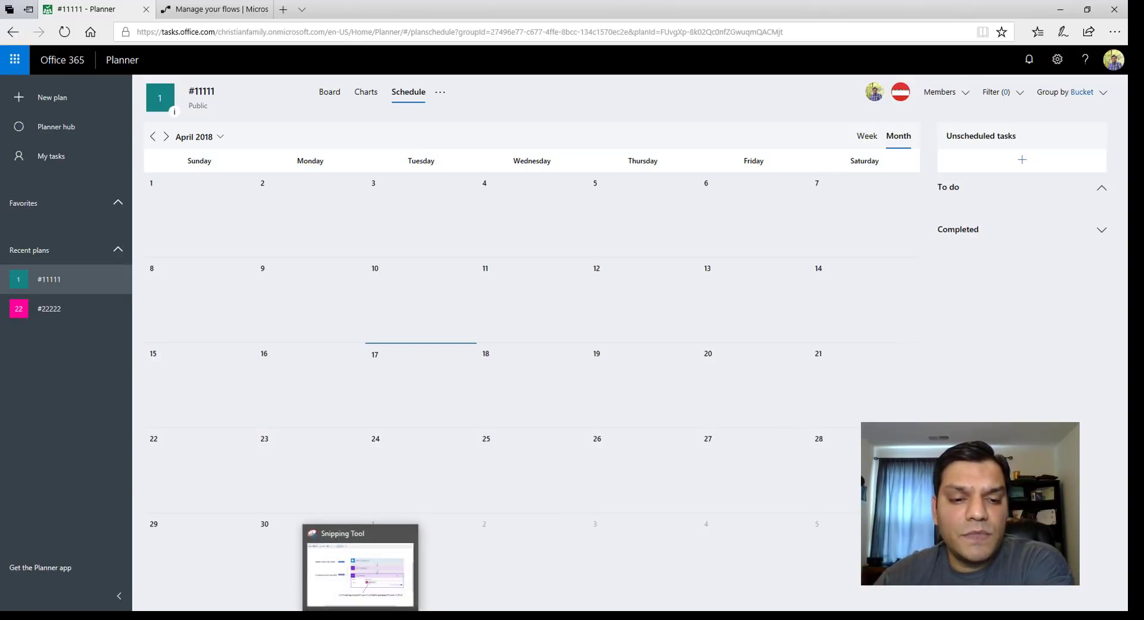
# - Switch to the Outlook Mail inbox and start a new email addressed to the suggested contact's work address
pyautogui.moveTo(275, 616)
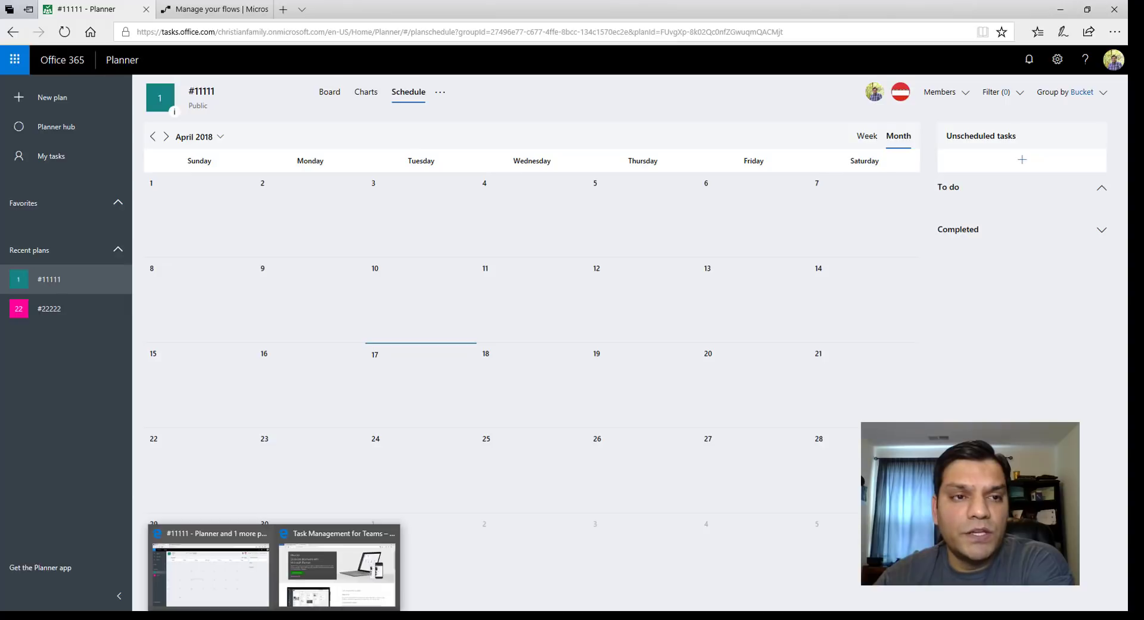
pyautogui.click(337, 572)
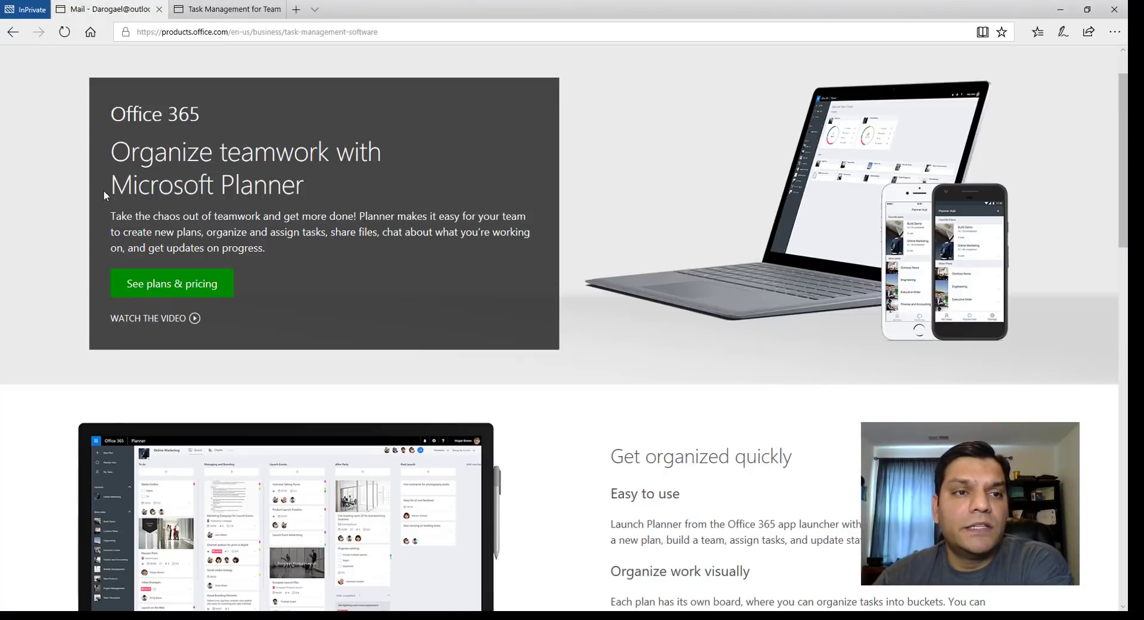
pyautogui.hotkey('ctrl', 'shift', 'Tab')
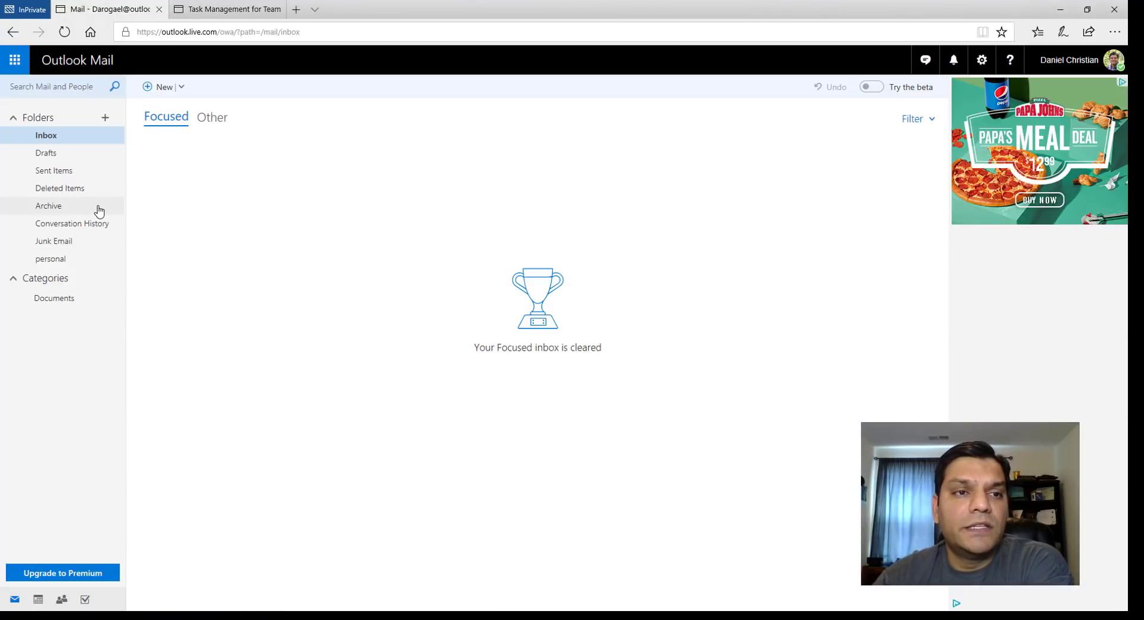
pyautogui.click(167, 90)
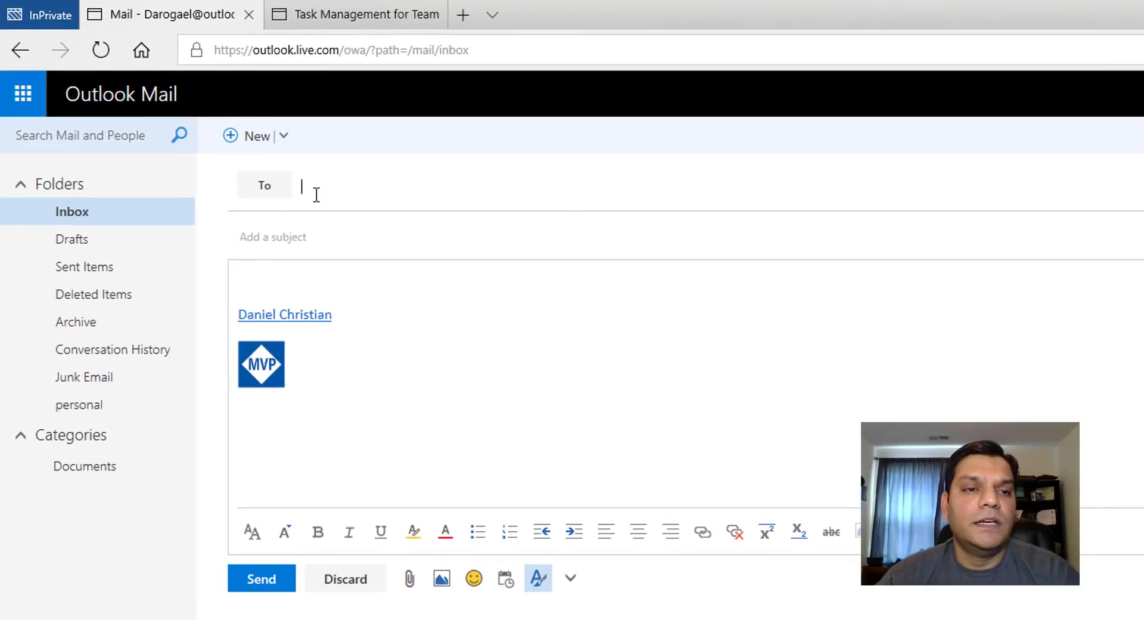
pyautogui.click(203, 125)
pyautogui.write('daniel')
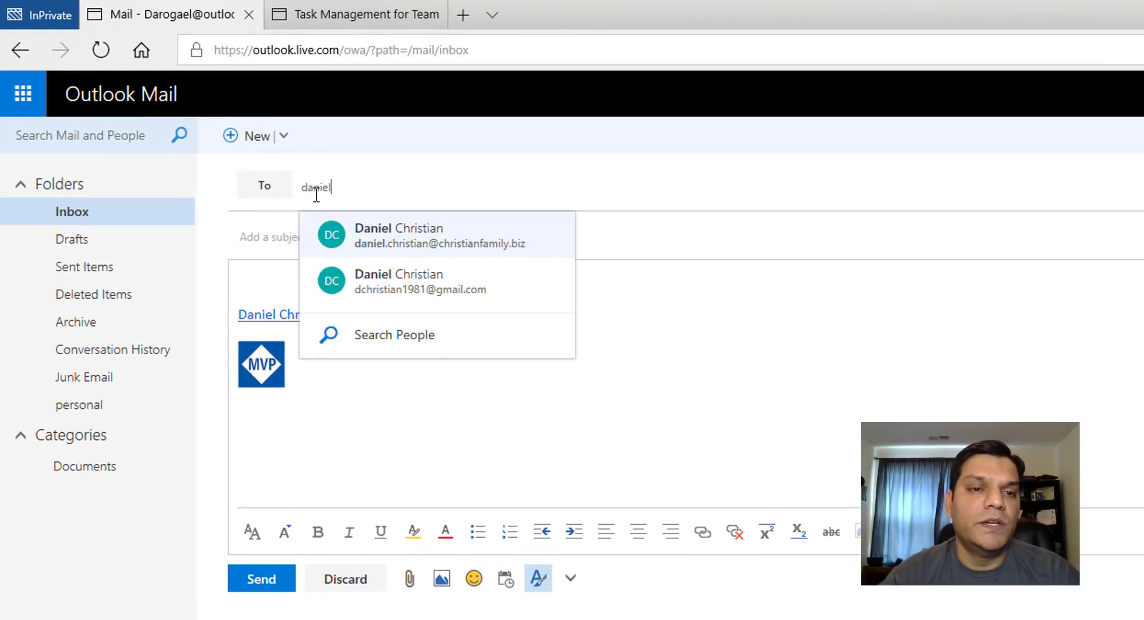
pyautogui.click(405, 234)
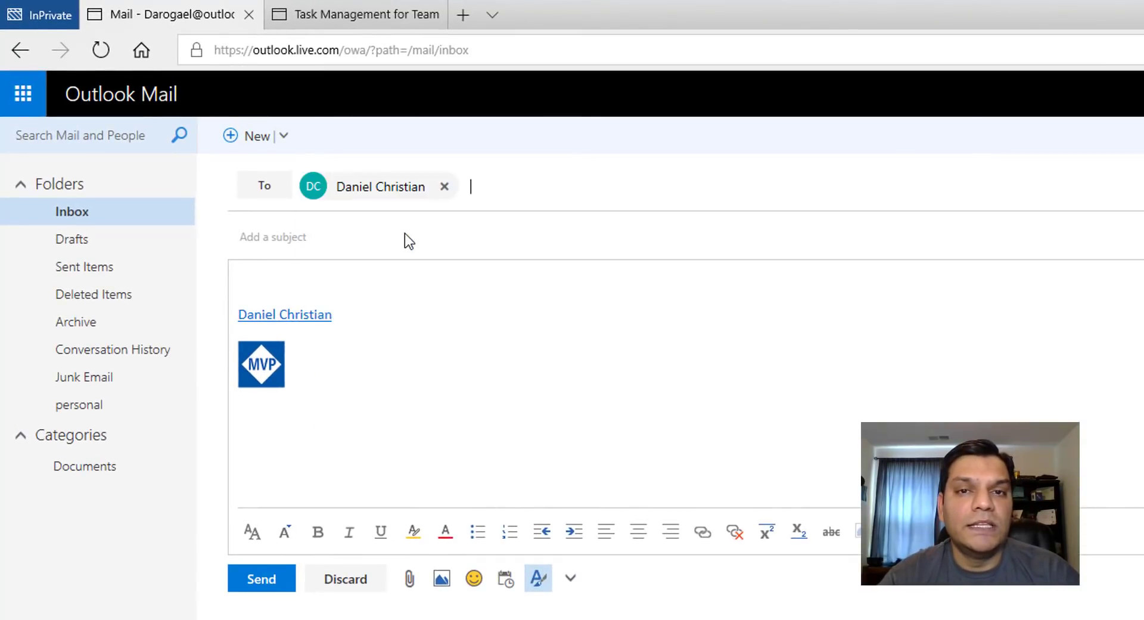
# - Set the email subject to "We need to add a new tasks for #11111 as added function"
pyautogui.click(371, 239)
pyautogui.write('a')
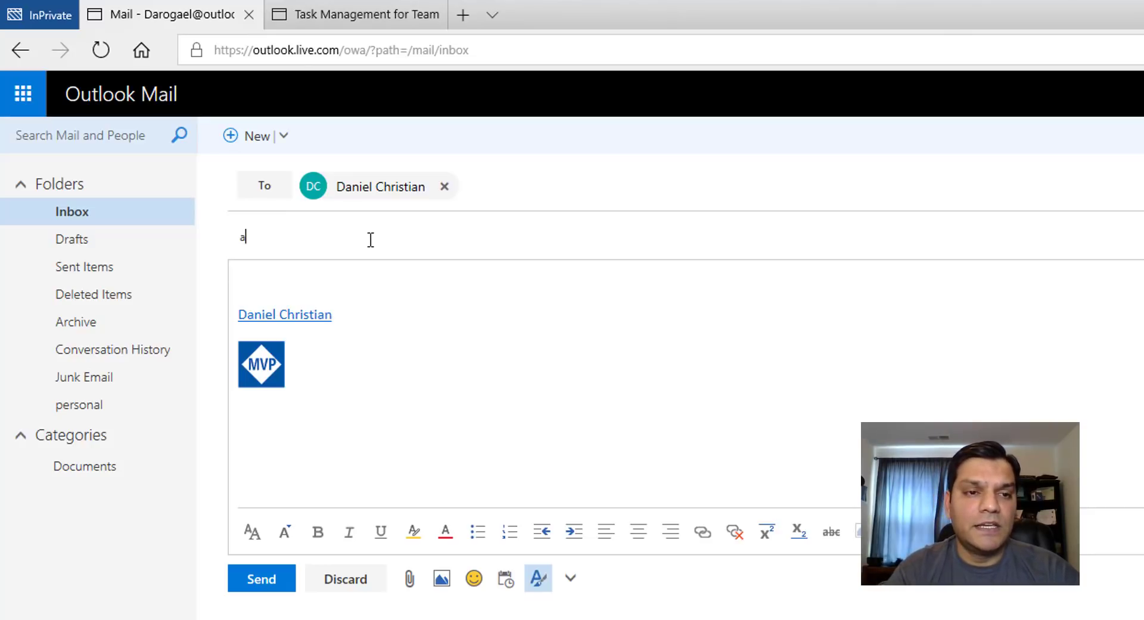
pyautogui.press('BackSpace')
pyautogui.write('We need to ')
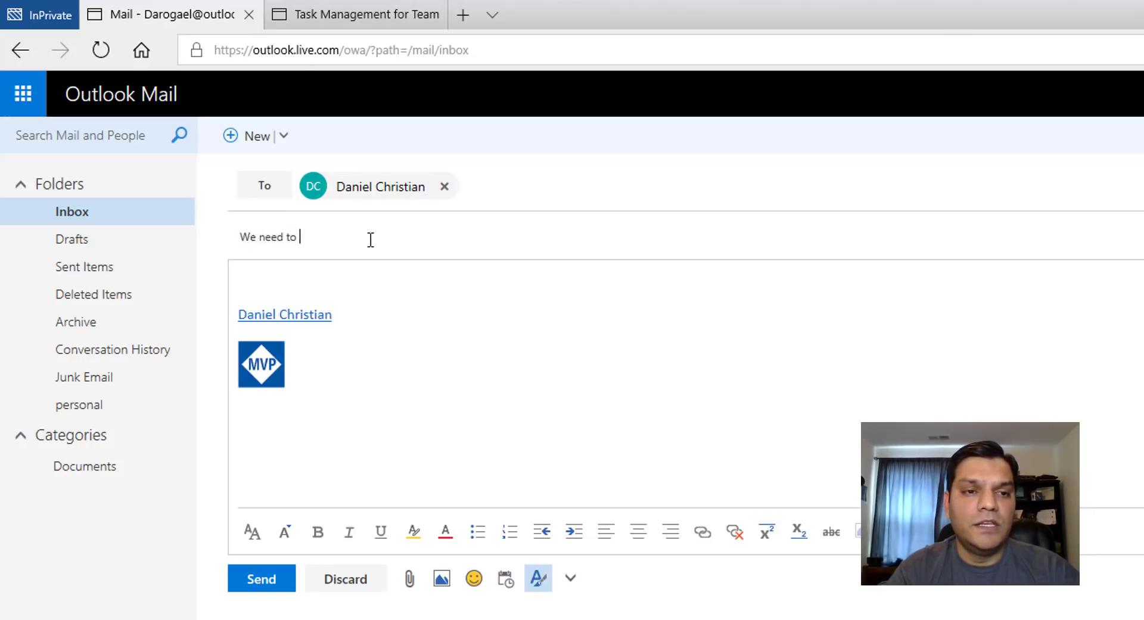
pyautogui.write('add a new tasks ')
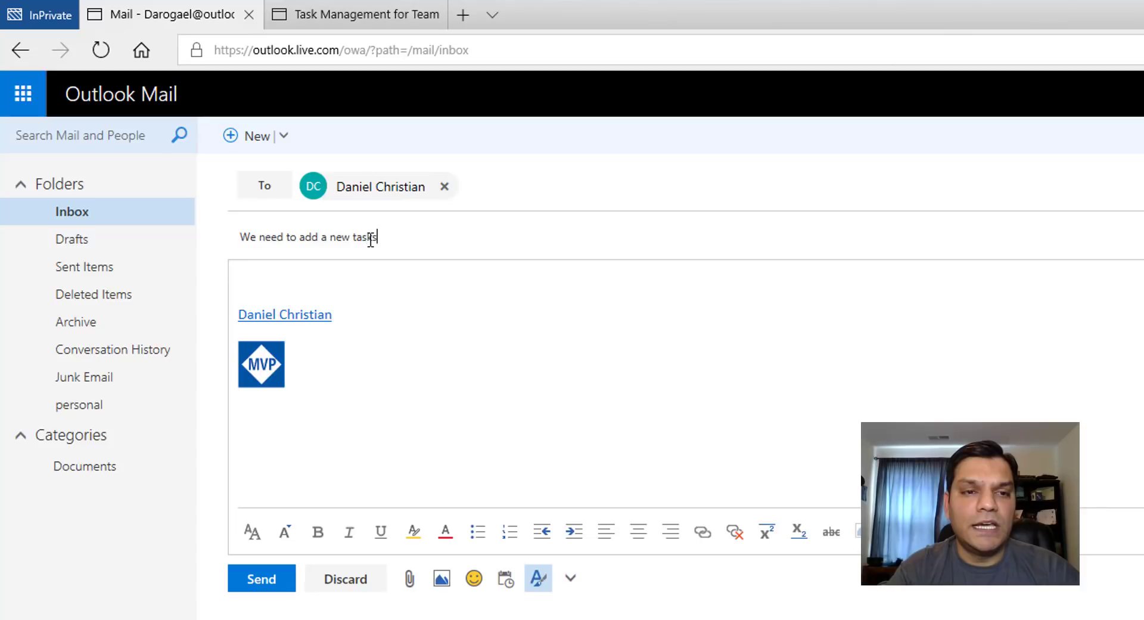
pyautogui.write('for #')
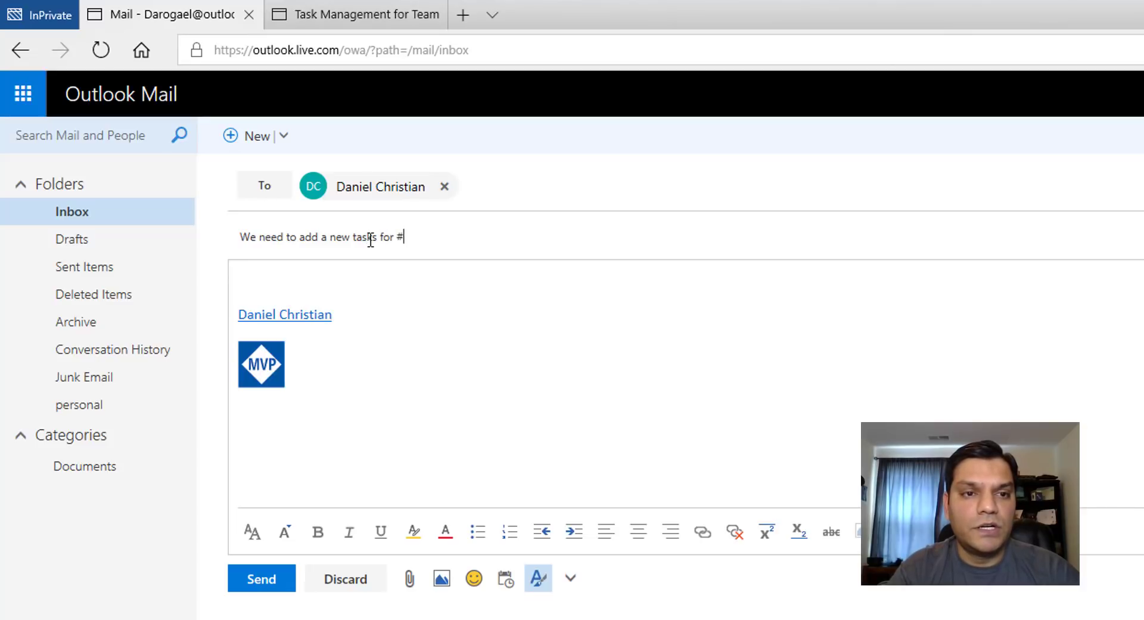
pyautogui.write('11111')
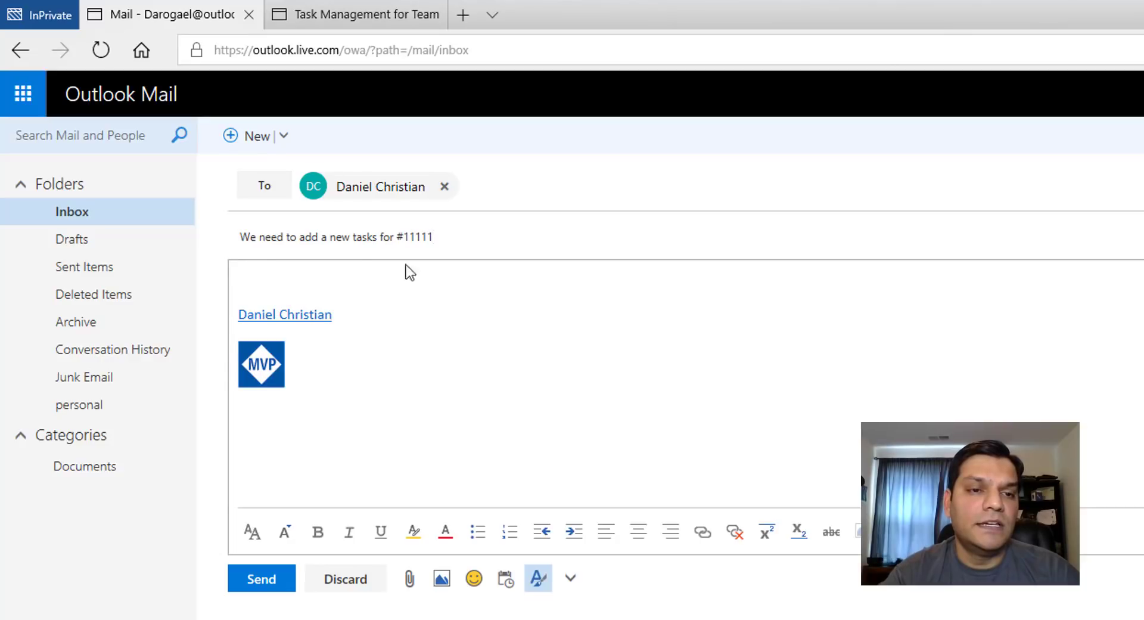
pyautogui.write(' ad a')
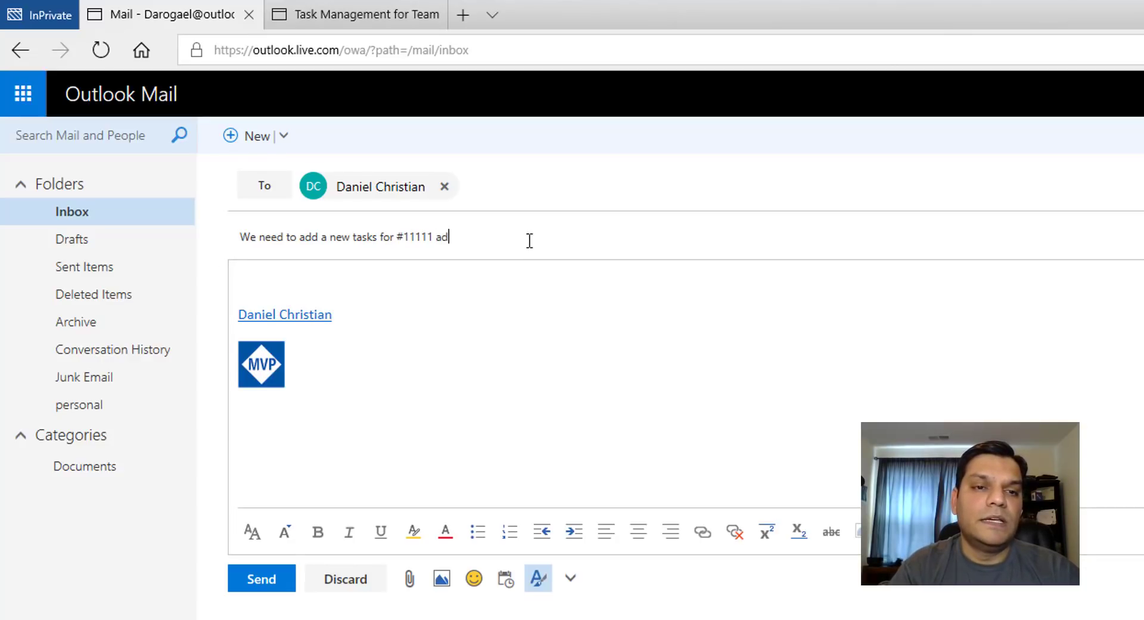
pyautogui.press('BackSpace')
pyautogui.press('BackSpace')
pyautogui.press('BackSpace')
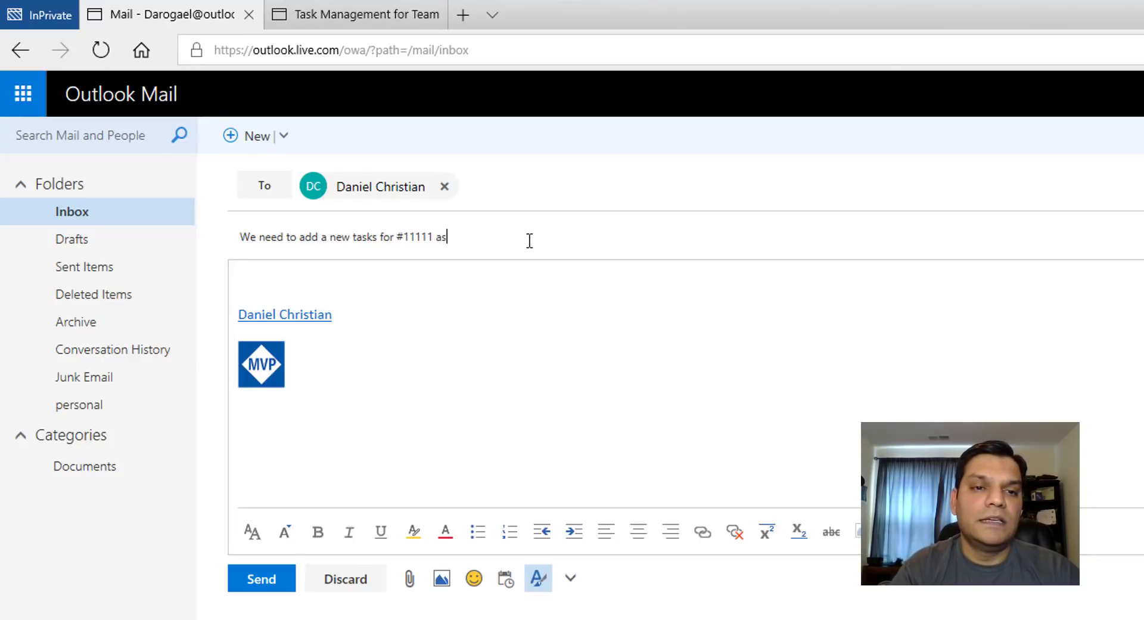
pyautogui.write('s added function')
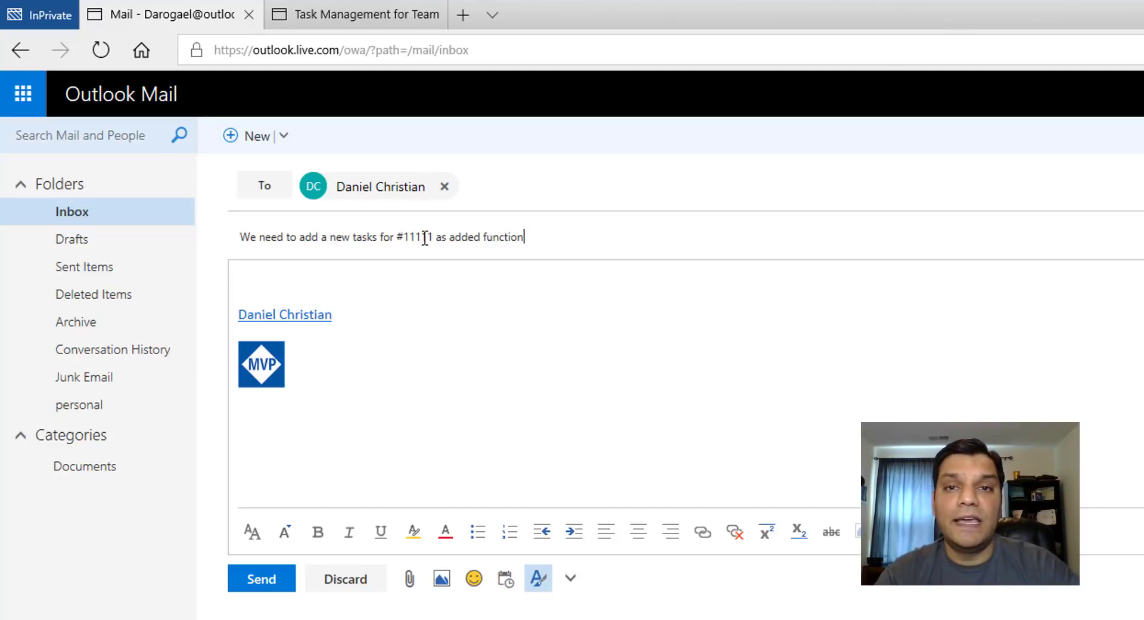
# - Write "We need to add this new action item to the existing plan" as the message body and send the email
pyautogui.click(369, 272)
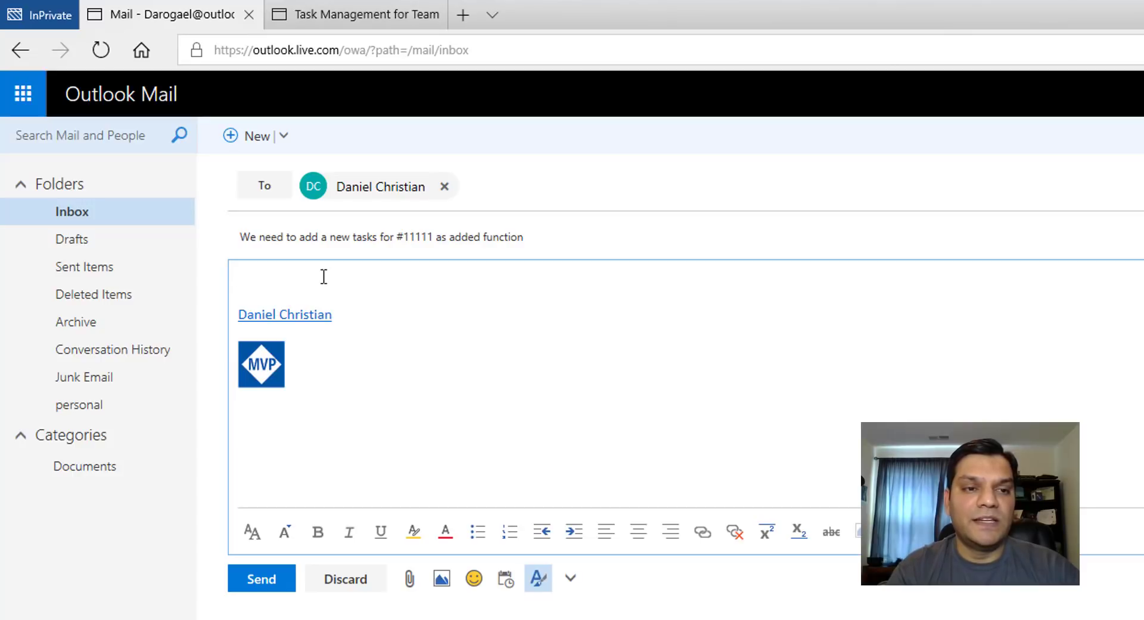
pyautogui.write('We nee')
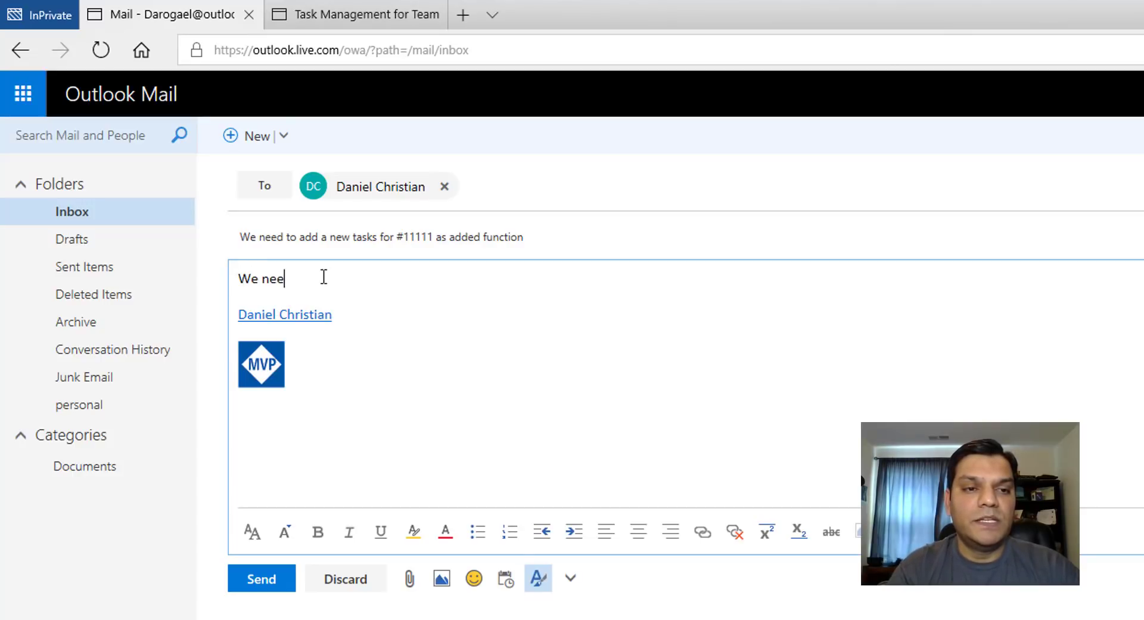
pyautogui.write('d to add this new ac')
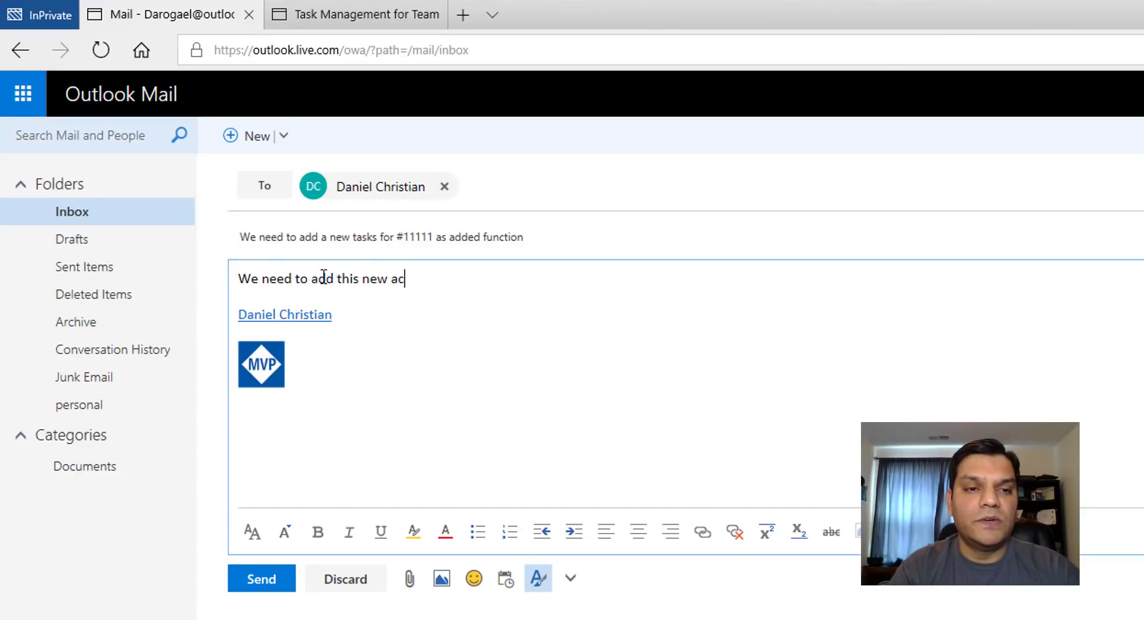
pyautogui.write('tion item to the e')
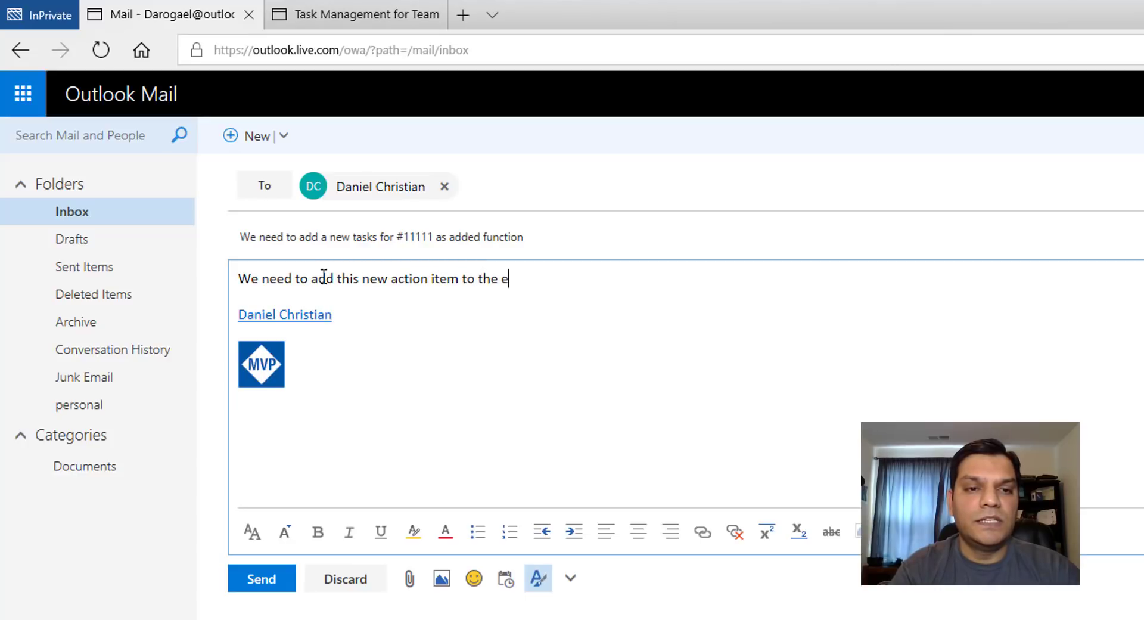
pyautogui.write('xisting plan')
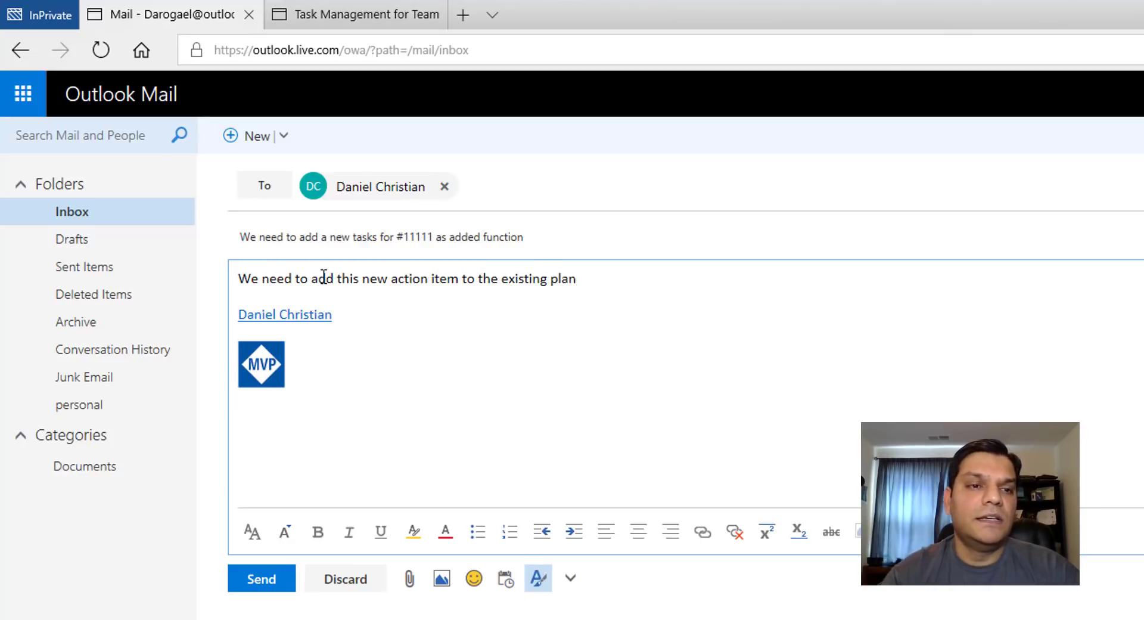
pyautogui.click(280, 585)
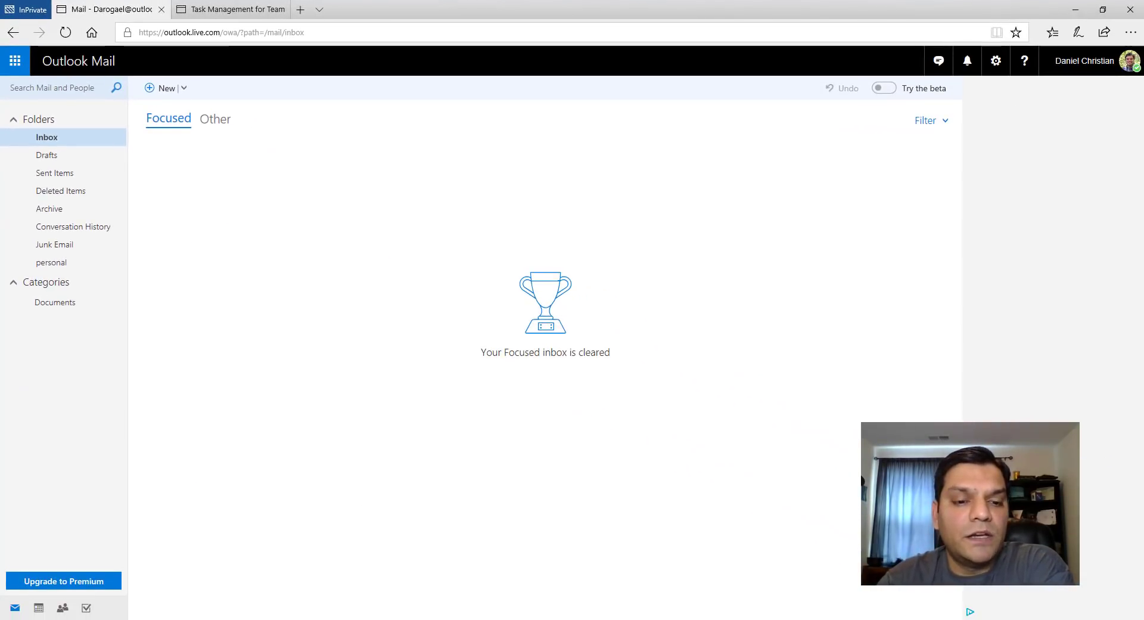
# - Switch to Microsoft Flow, reload the flow's run history, and review the received #11111 email before closing it
pyautogui.moveTo(340, 584)
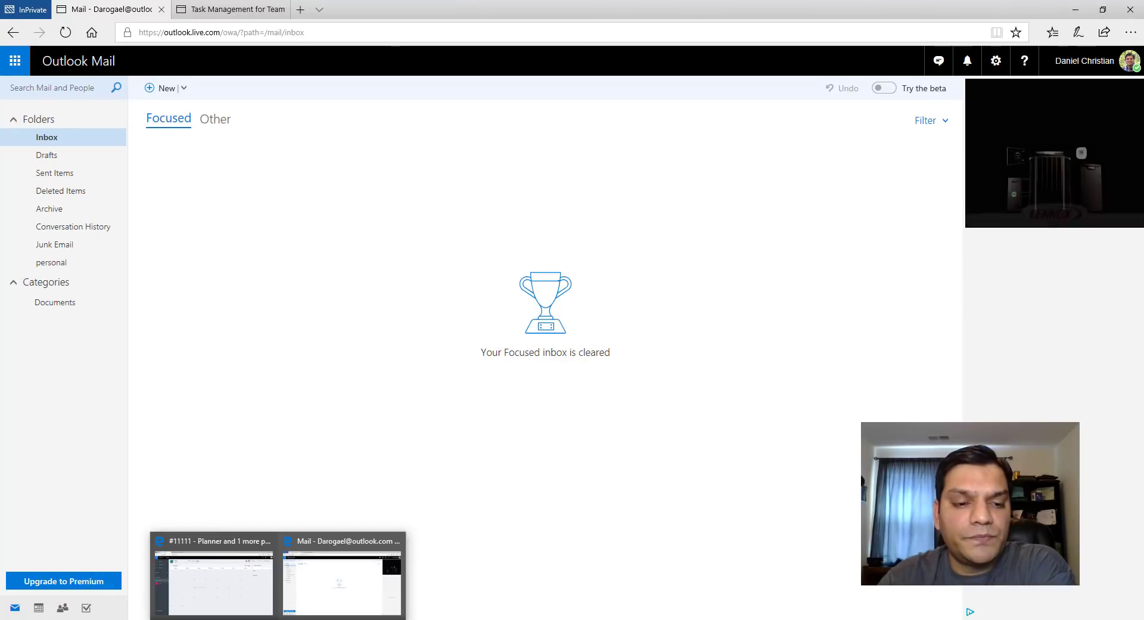
pyautogui.click(235, 598)
pyautogui.click(216, 12)
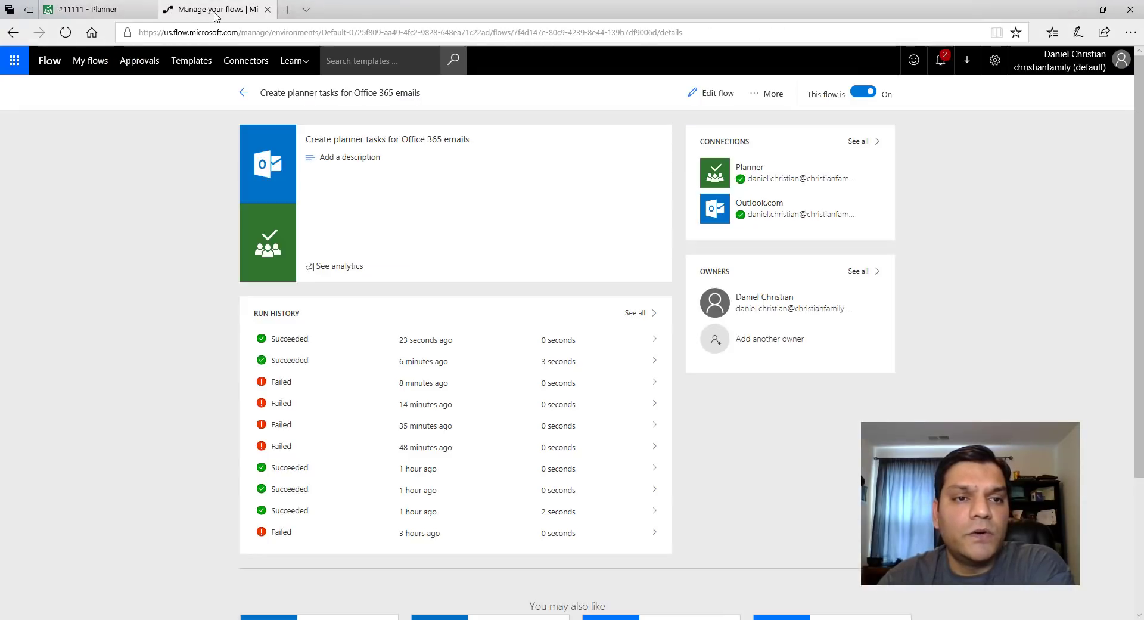
pyautogui.click(65, 34)
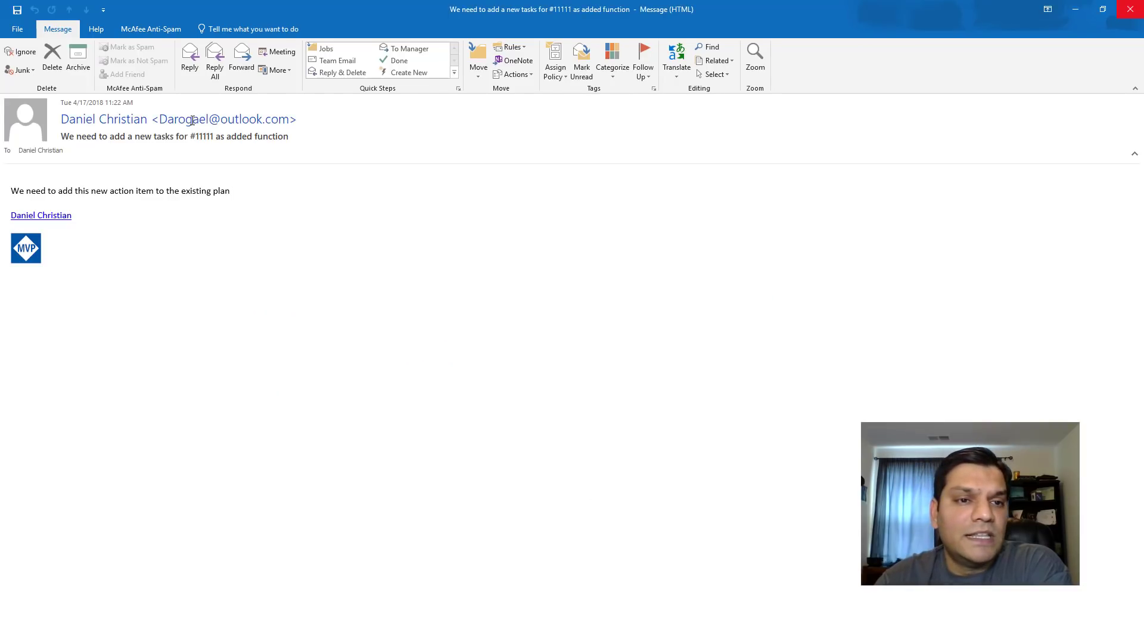
pyautogui.moveTo(192, 120)
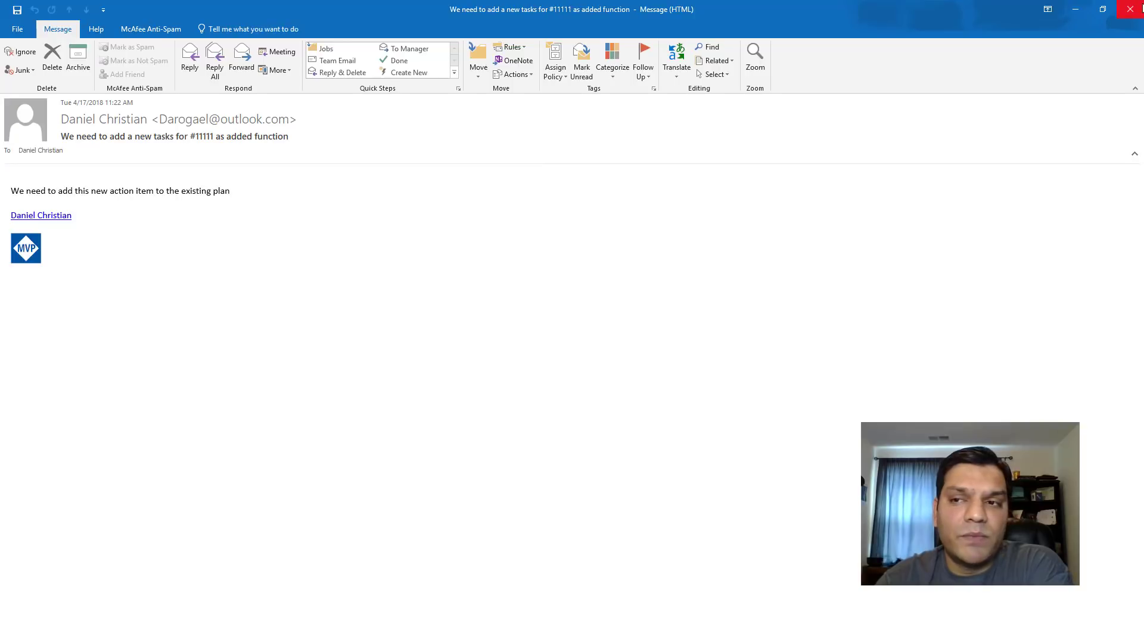
pyautogui.click(1140, 8)
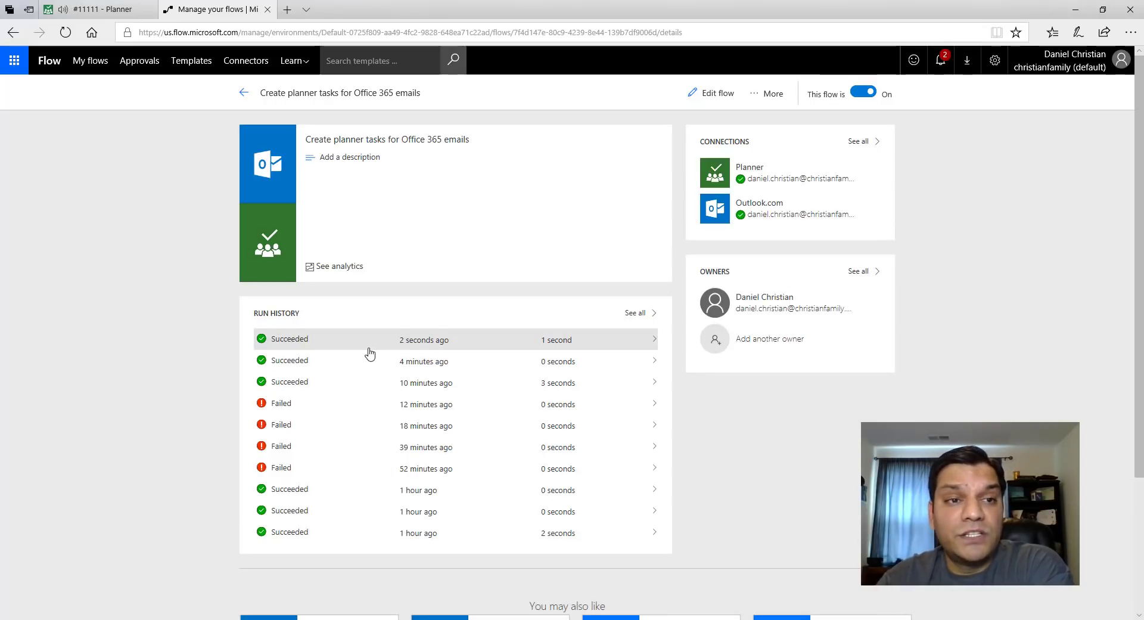
# - Switch to Planner, reload plan #11111's schedule, and examine the details of the new task on April 17
pyautogui.click(116, 9)
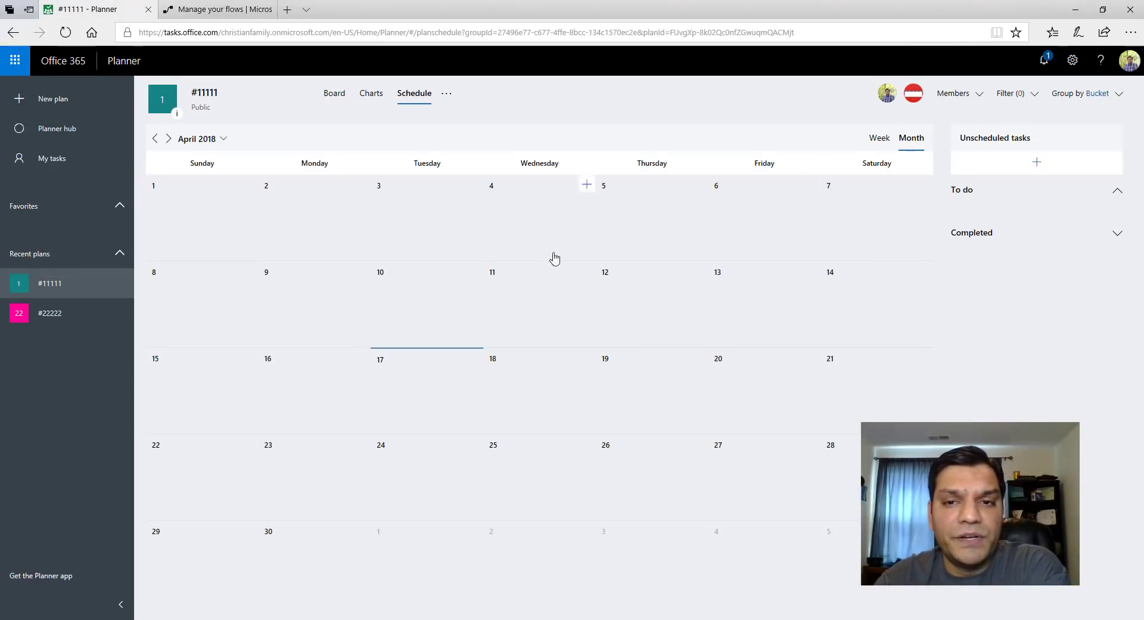
pyautogui.press('F5')
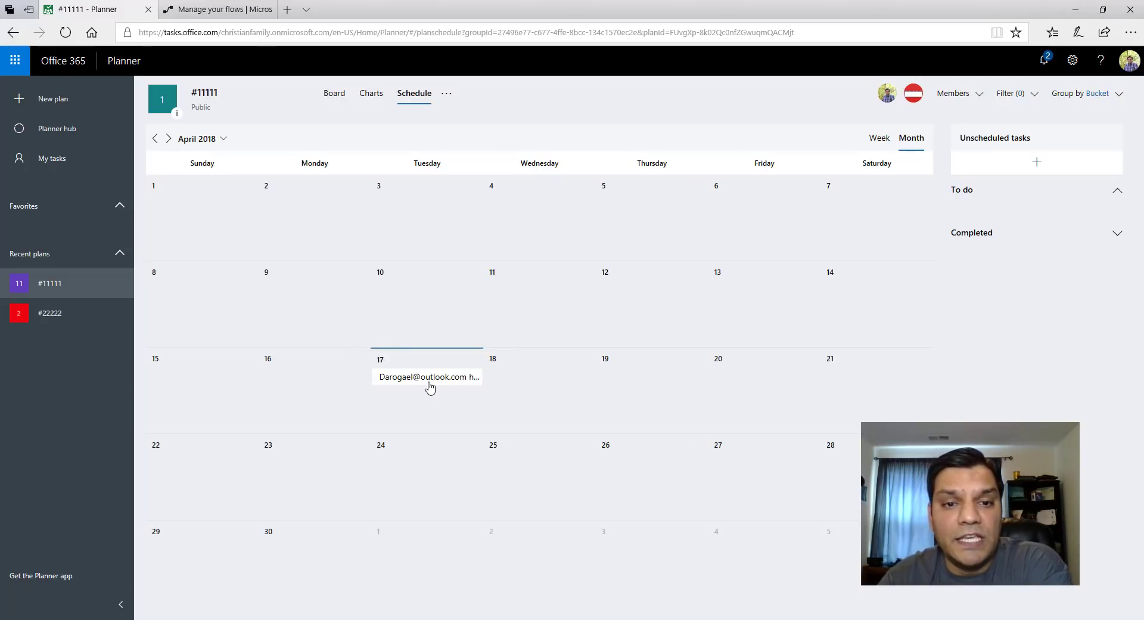
pyautogui.click(424, 380)
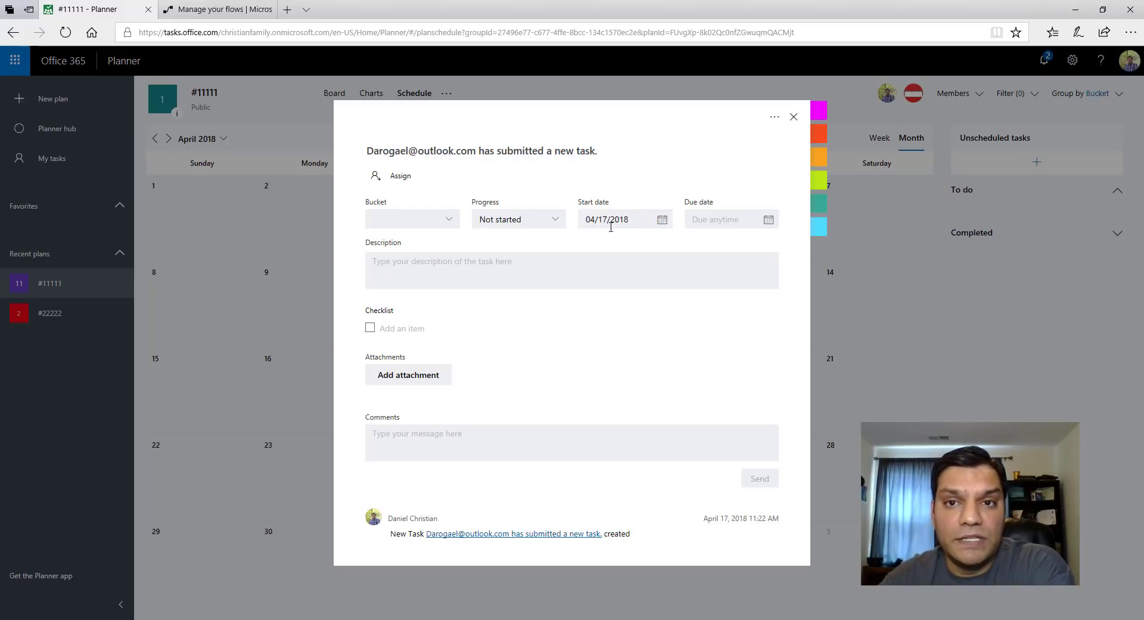
pyautogui.click(794, 117)
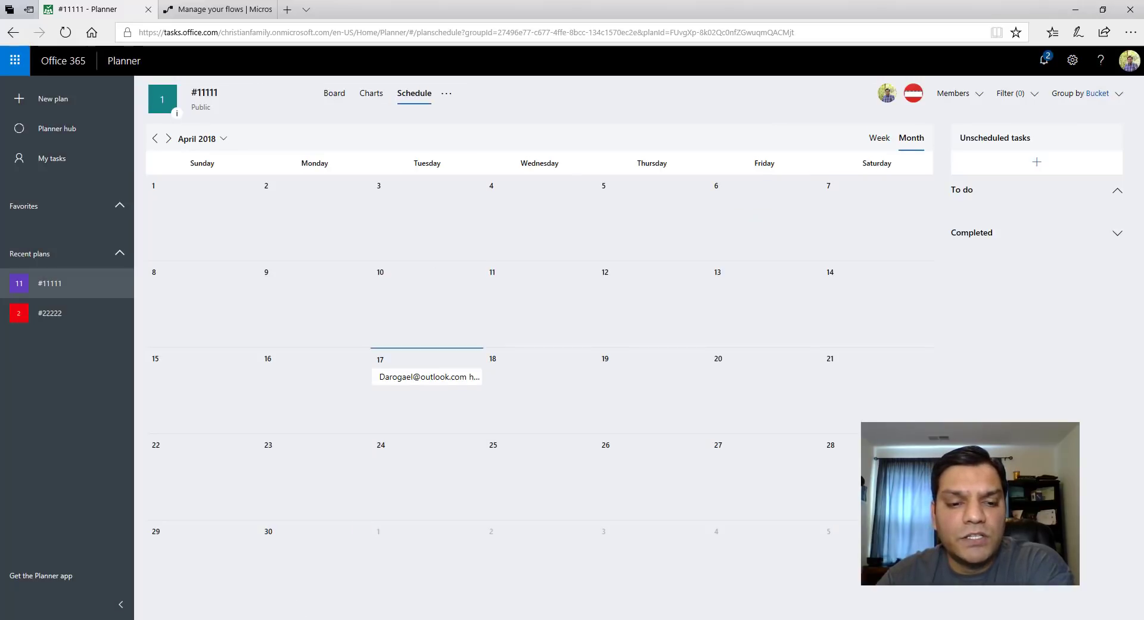
# - Switch to the Outlook desktop inbox and start a Reply All to the "We need to add a new tasks for #11111 as added function" email
pyautogui.hotkey('alt', 'Tab')
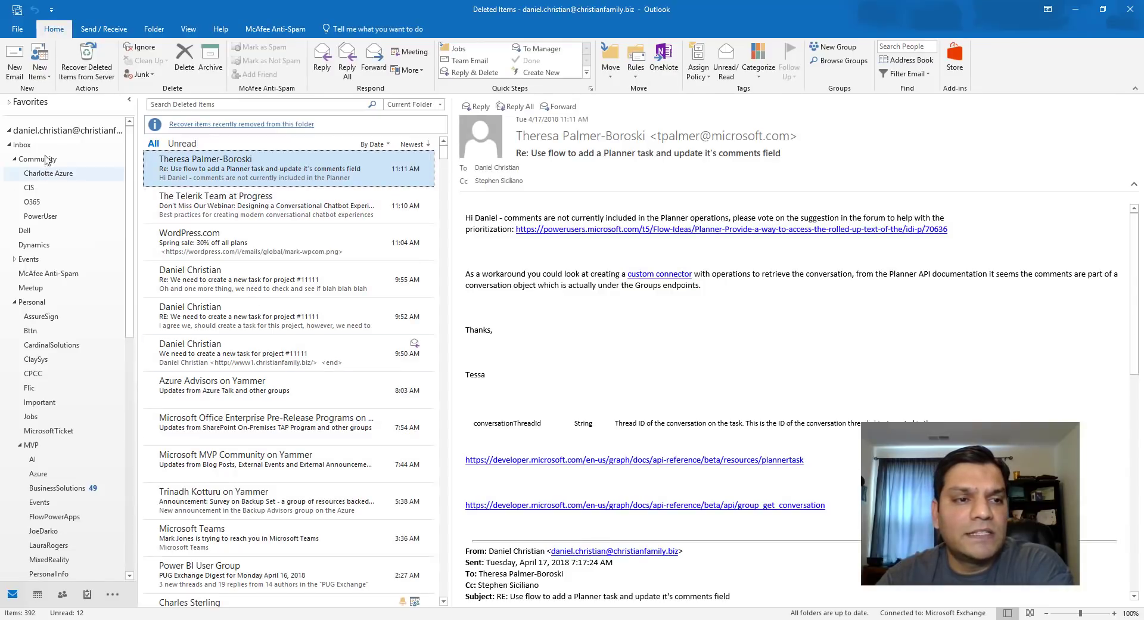
pyautogui.click(46, 150)
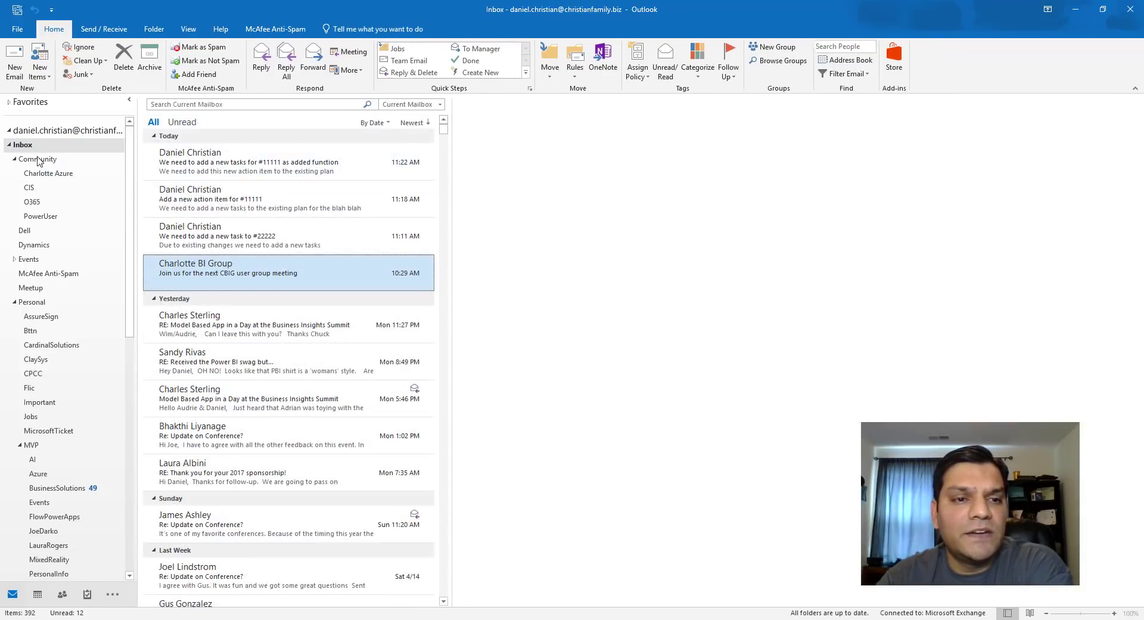
pyautogui.click(202, 171)
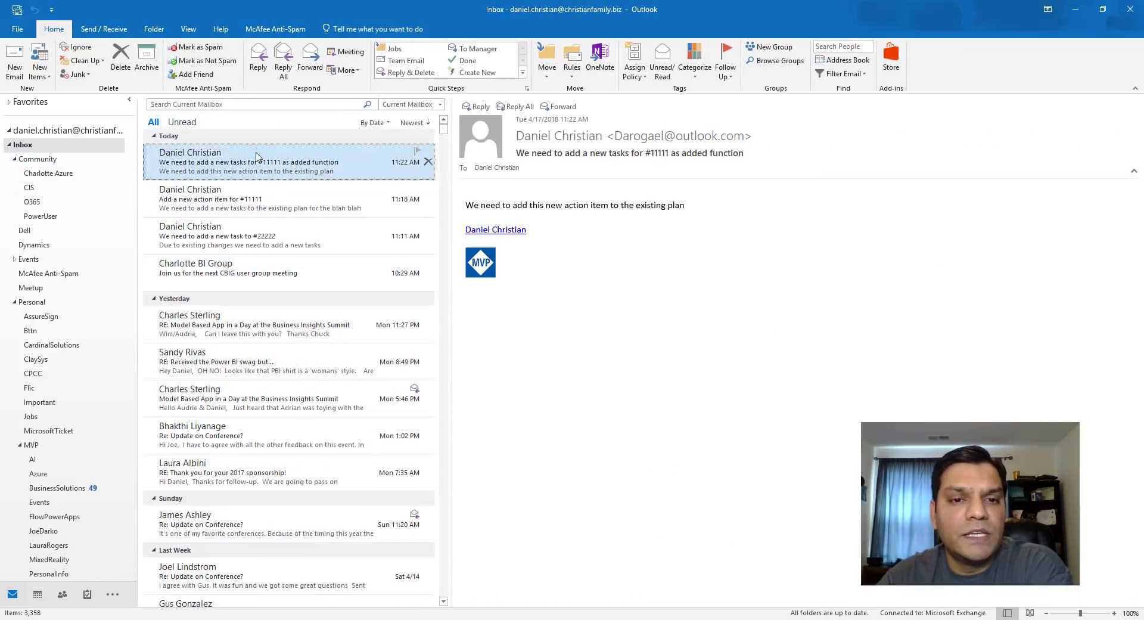
pyautogui.click(284, 59)
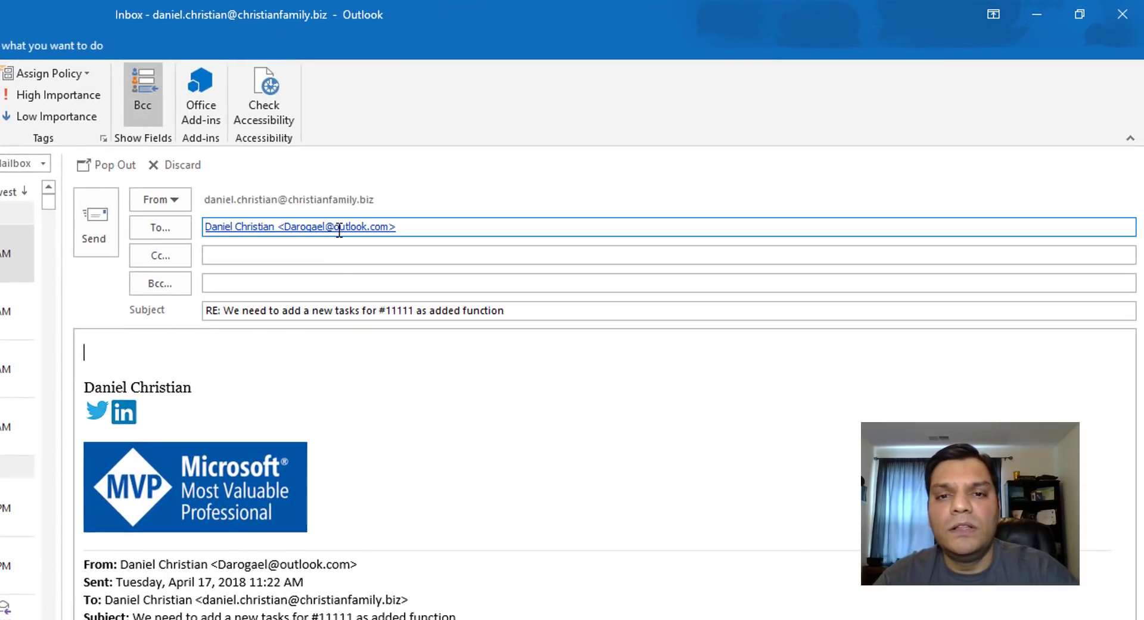
# - Move the original sender's address from To to Cc and enter the recipient's work email address in the To field
pyautogui.moveTo(339, 230); pyautogui.dragTo(334, 255)
pyautogui.click(278, 228)
pyautogui.write('daniel')
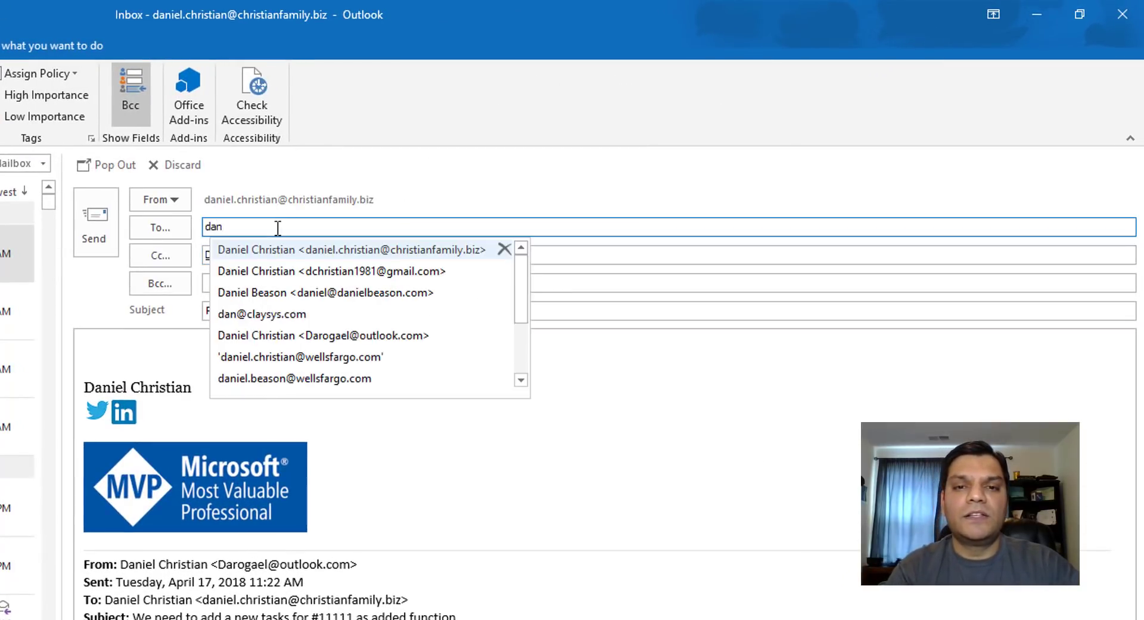
pyautogui.click(301, 257)
pyautogui.click(195, 350)
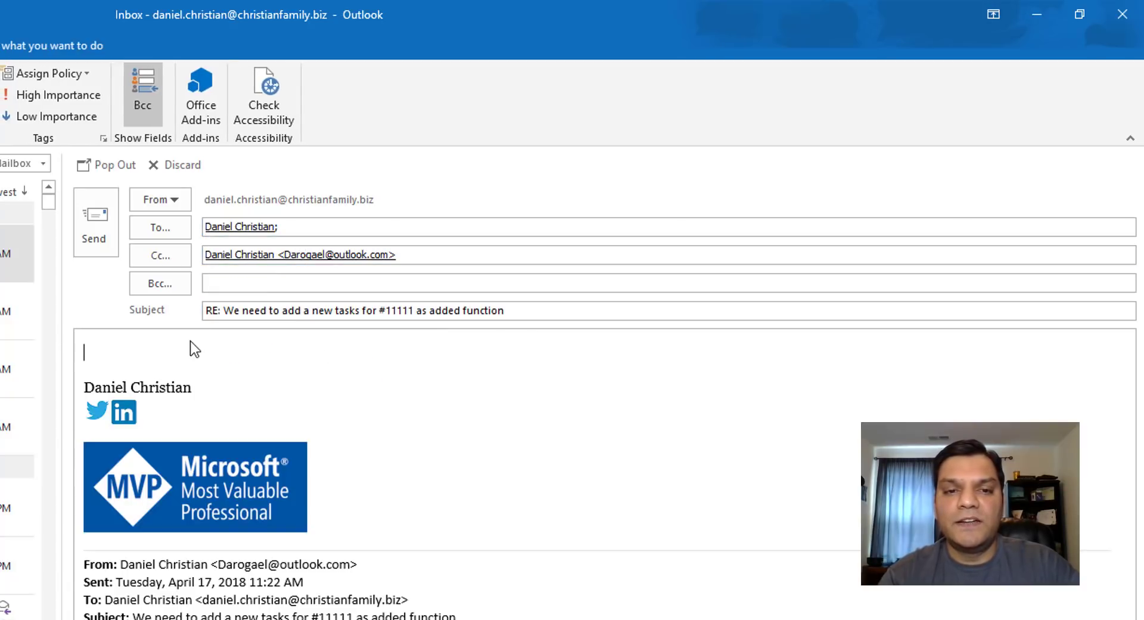
# - Write "Yeah, that is a good idea glad you pointed that out" as the reply, send it, and check the received copy
pyautogui.write('Yeah, that is a good idead')
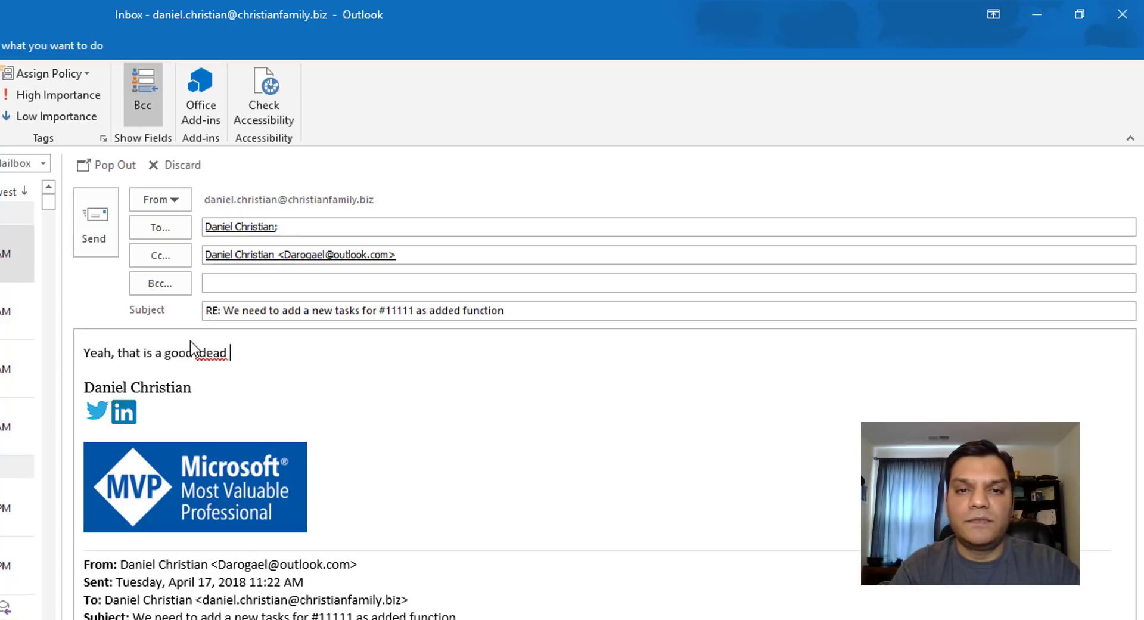
pyautogui.press('BackSpace')
pyautogui.write('glad you poin')
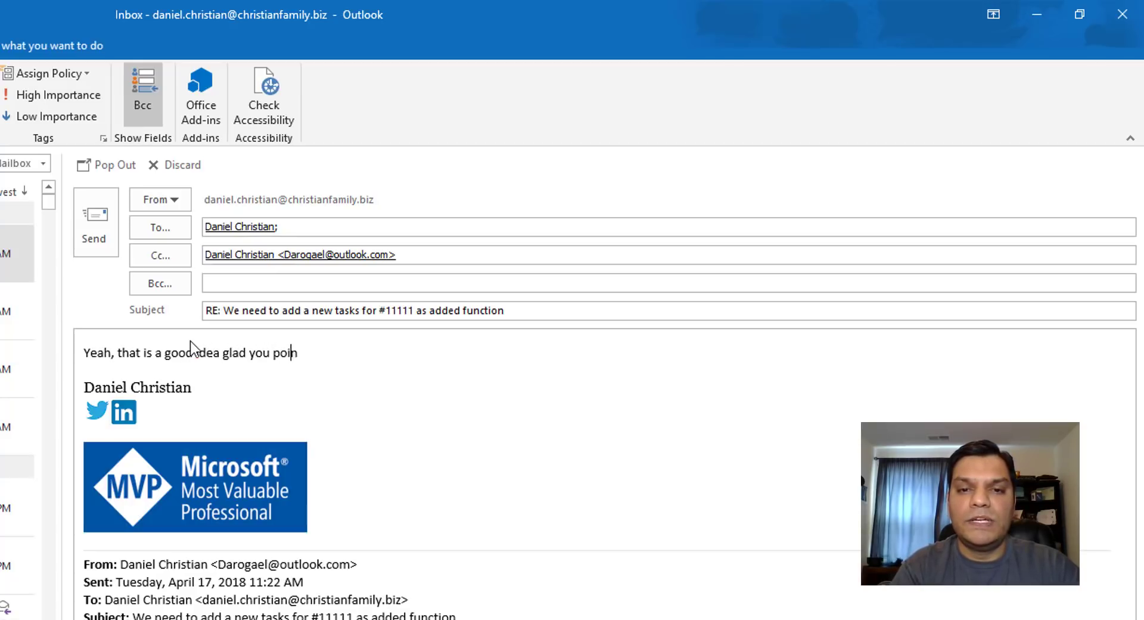
pyautogui.write('ted that out')
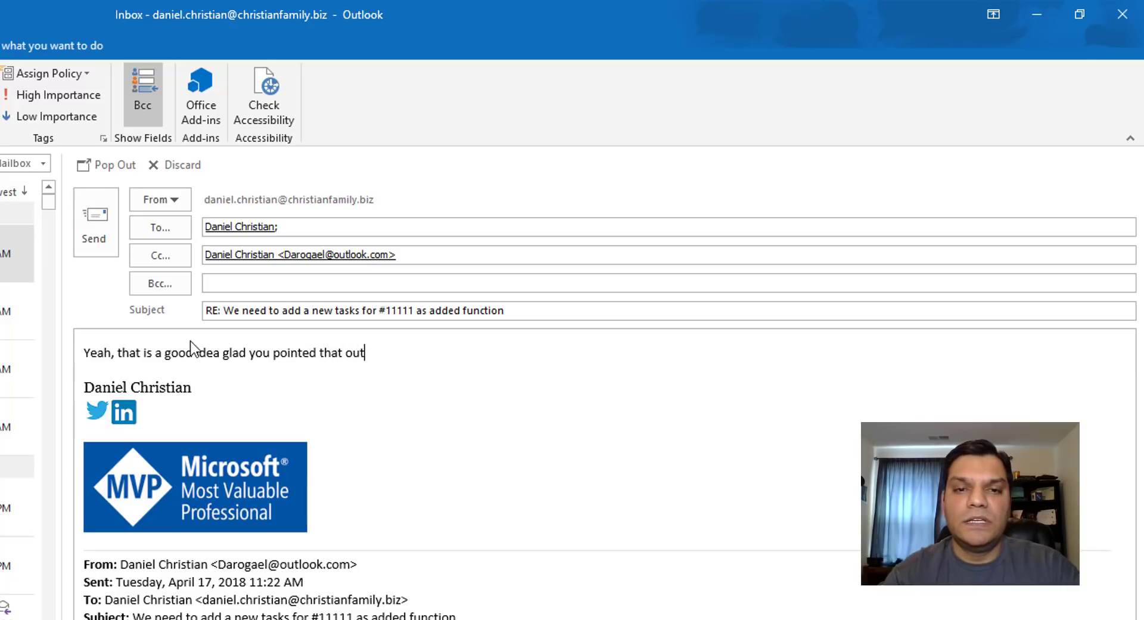
pyautogui.click(105, 234)
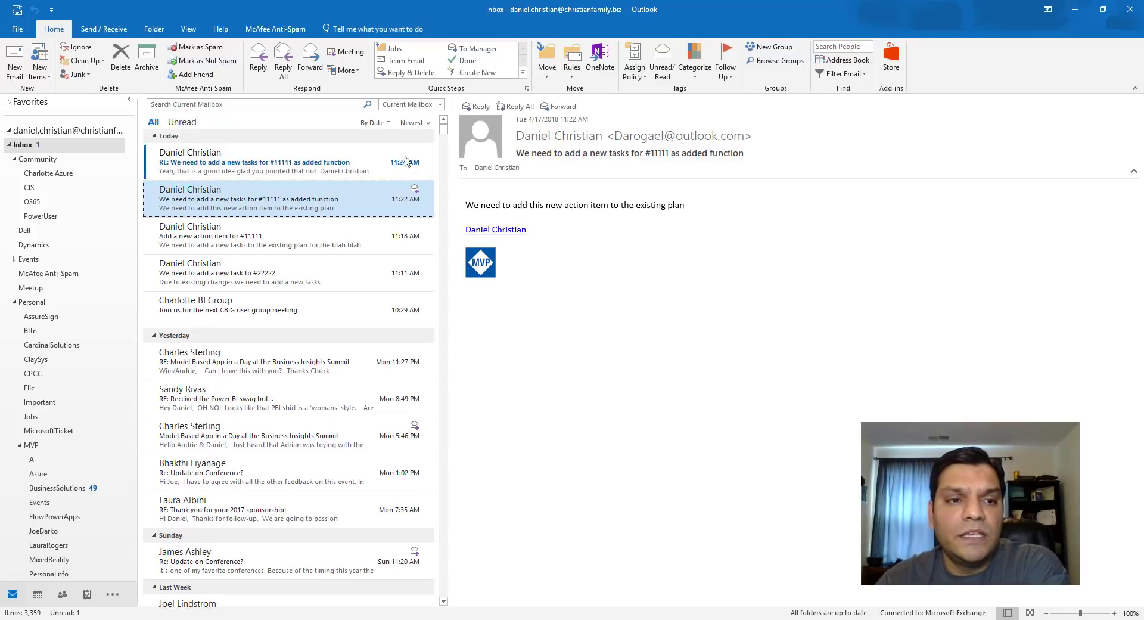
pyautogui.click(405, 160)
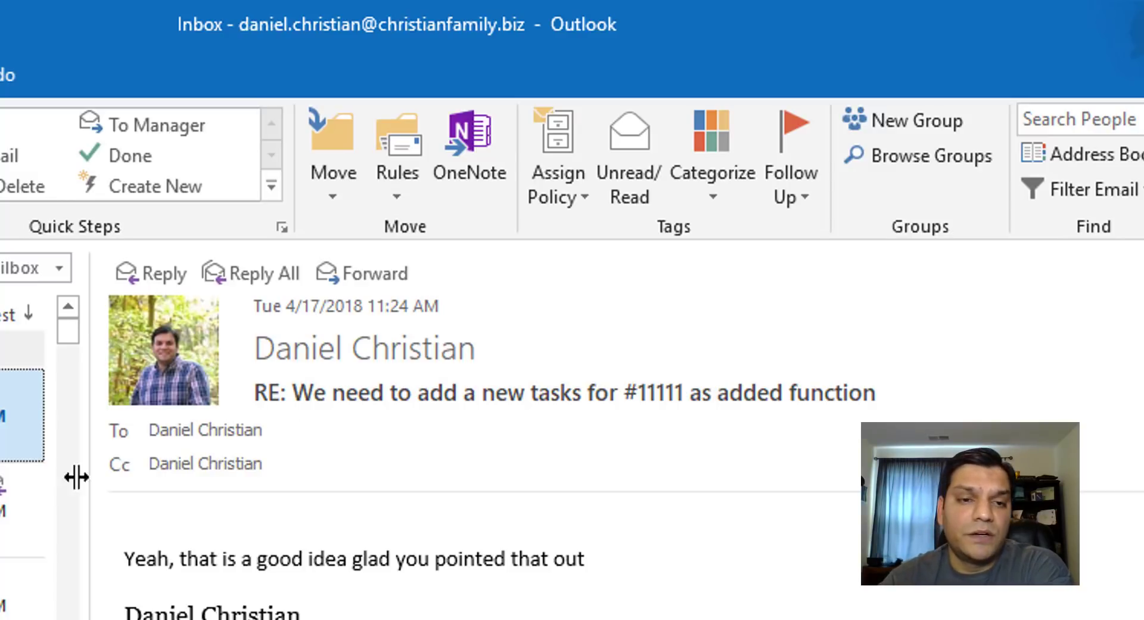
pyautogui.click(24, 509)
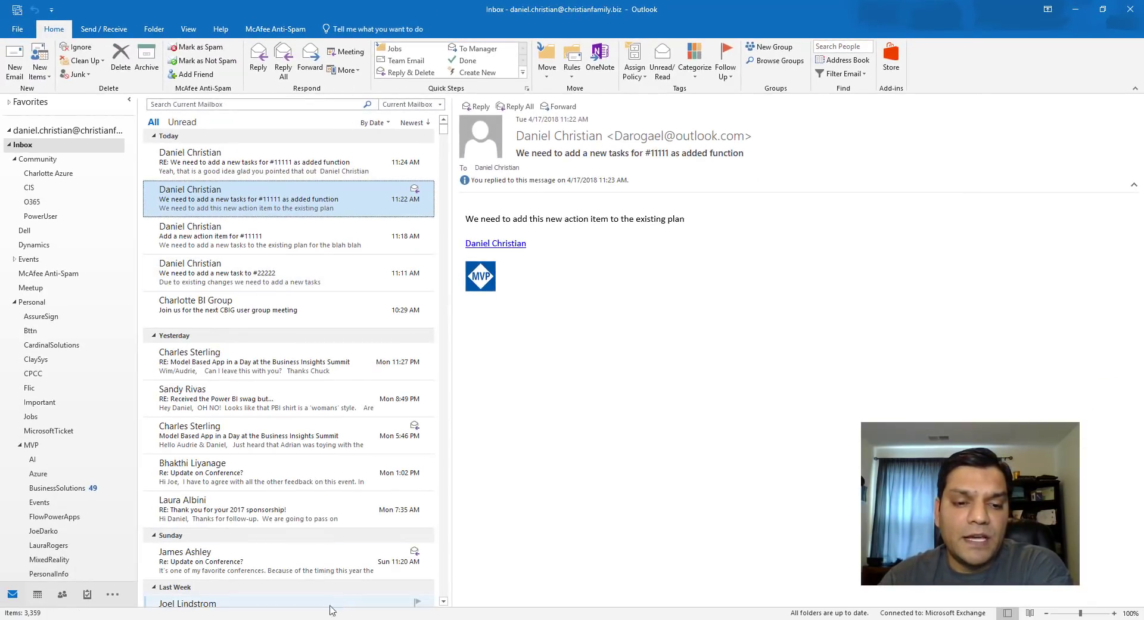
# - Switch to Microsoft Flow and reload the "Create planner tasks for Office 365 emails" run history until the run for the reply is listed
pyautogui.moveTo(265, 619)
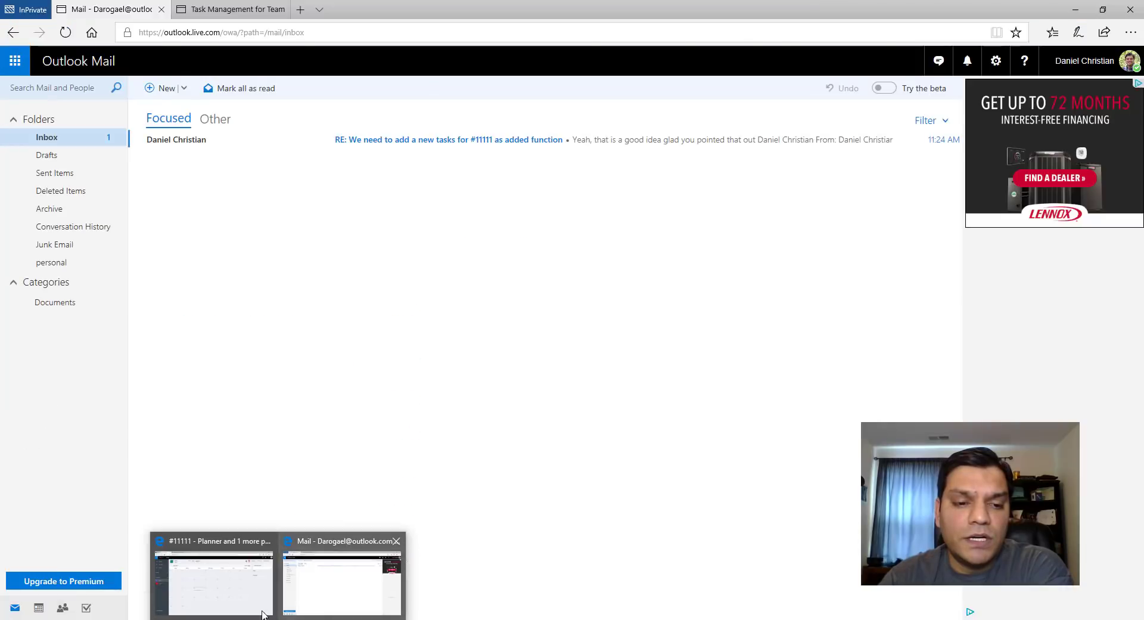
pyautogui.click(215, 581)
pyautogui.click(212, 9)
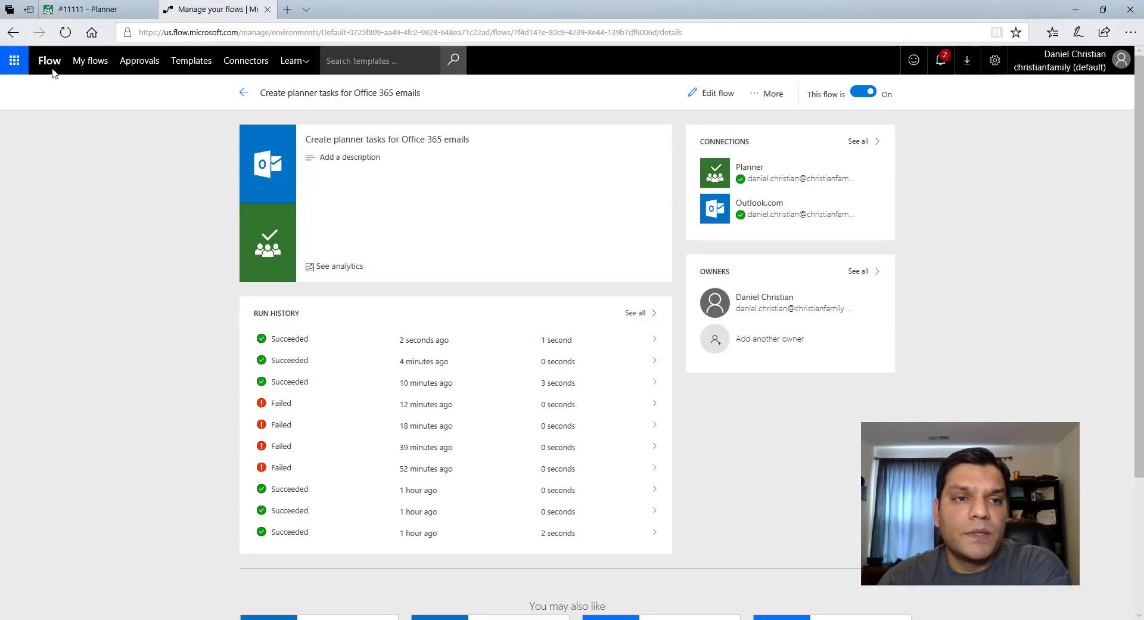
pyautogui.click(66, 32)
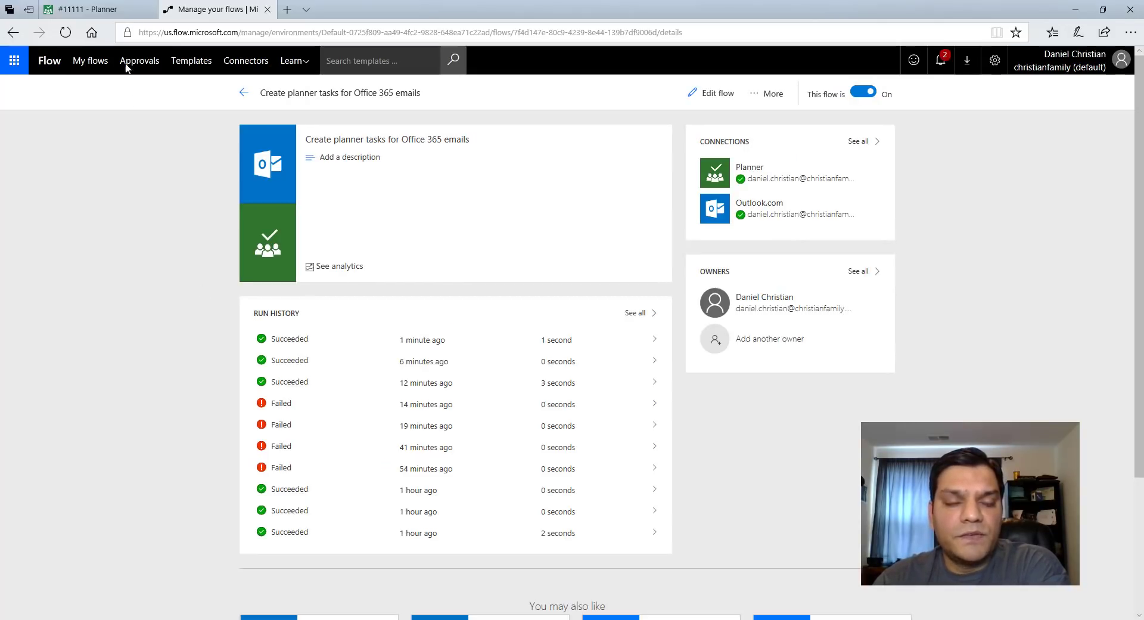
pyautogui.click(65, 33)
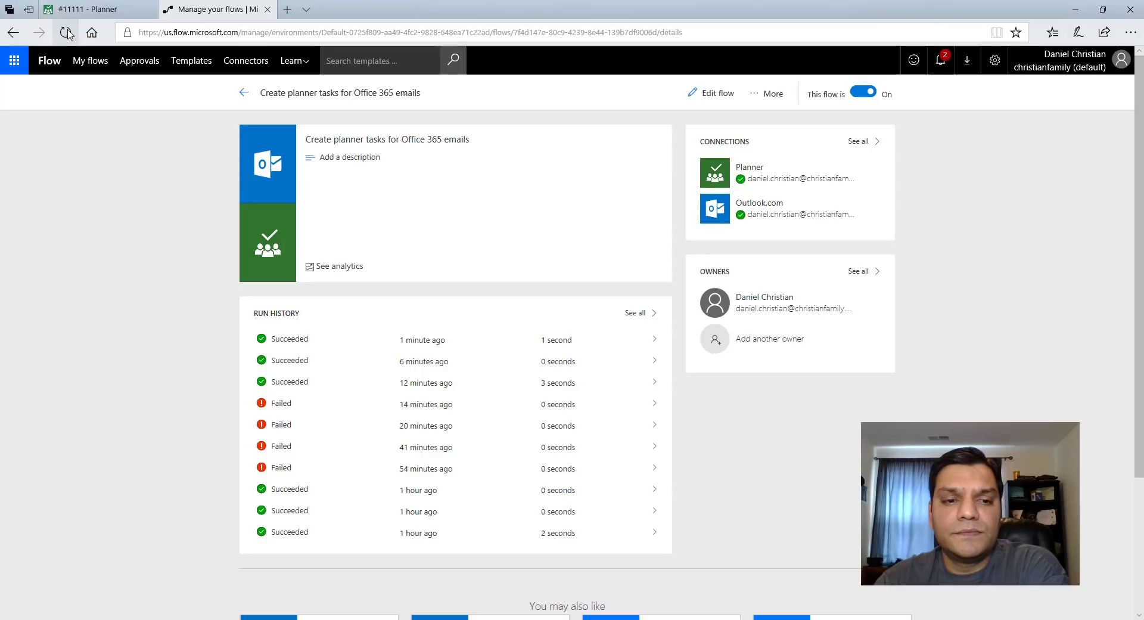
pyautogui.click(65, 32)
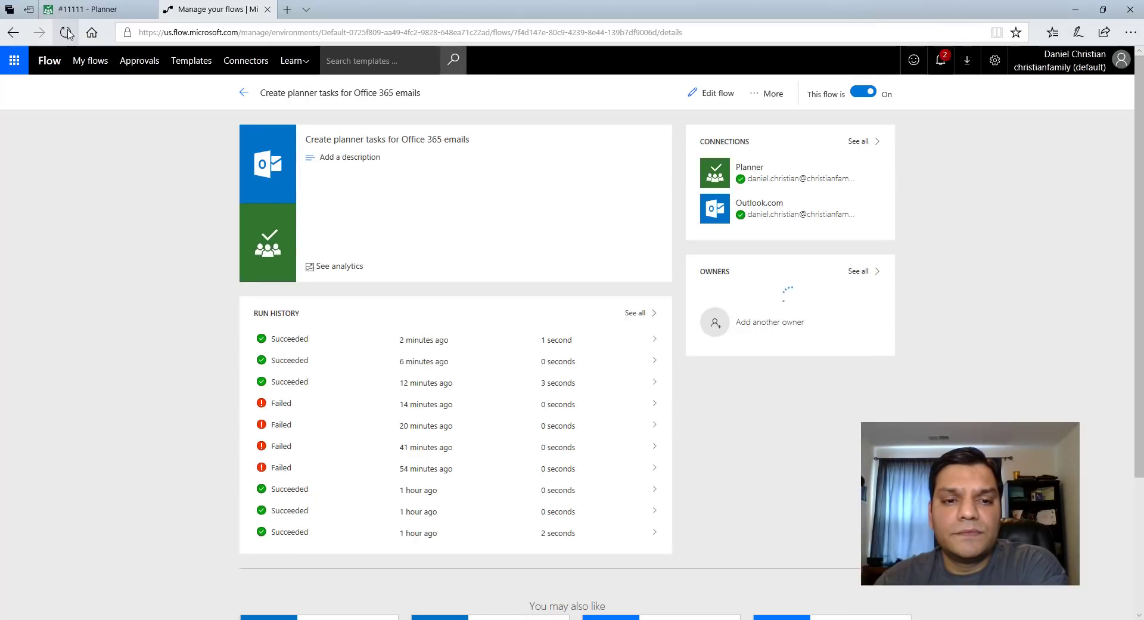
pyautogui.click(66, 32)
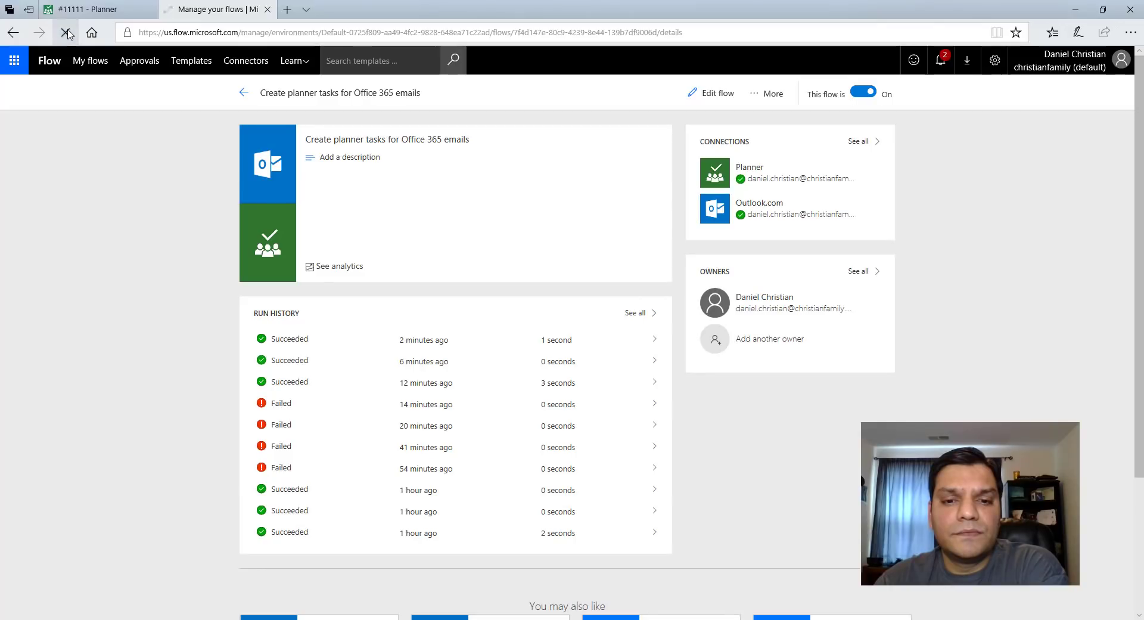
pyautogui.click(66, 32)
pyautogui.click(67, 33)
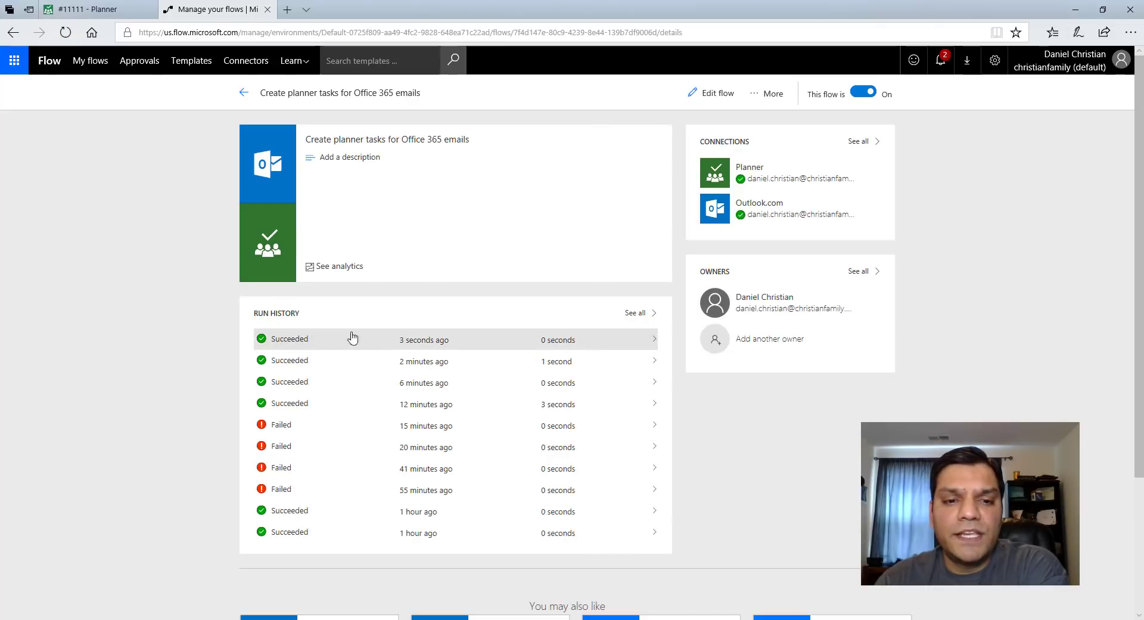
# - Open the latest flow run and examine the expression results of #11111 Condition and the nested Condition 3
pyautogui.click(338, 345)
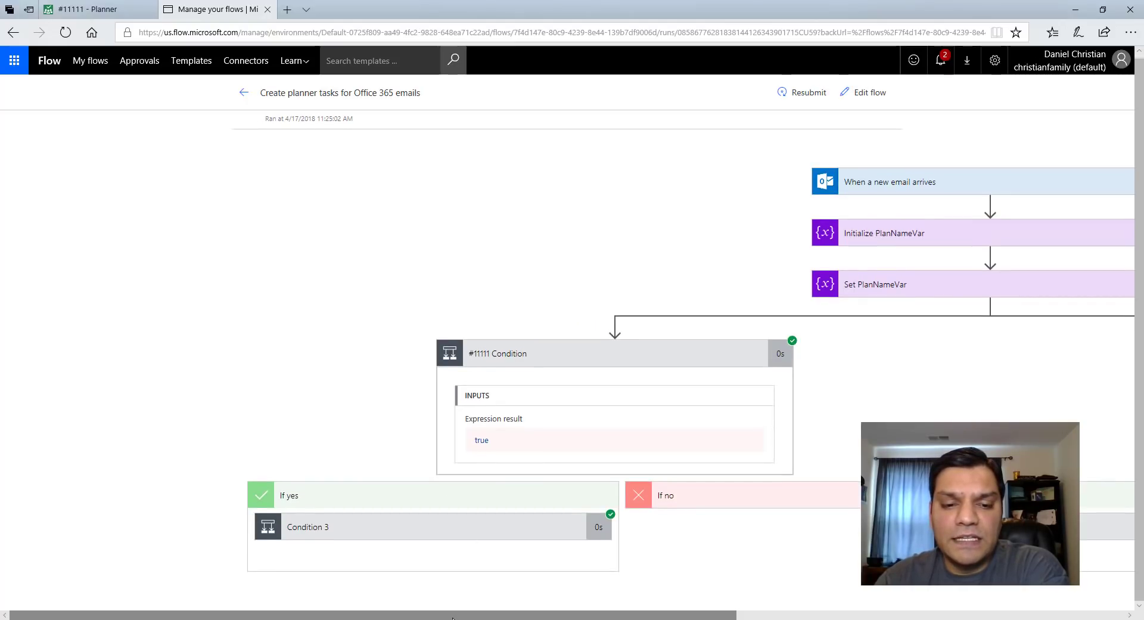
pyautogui.click(314, 527)
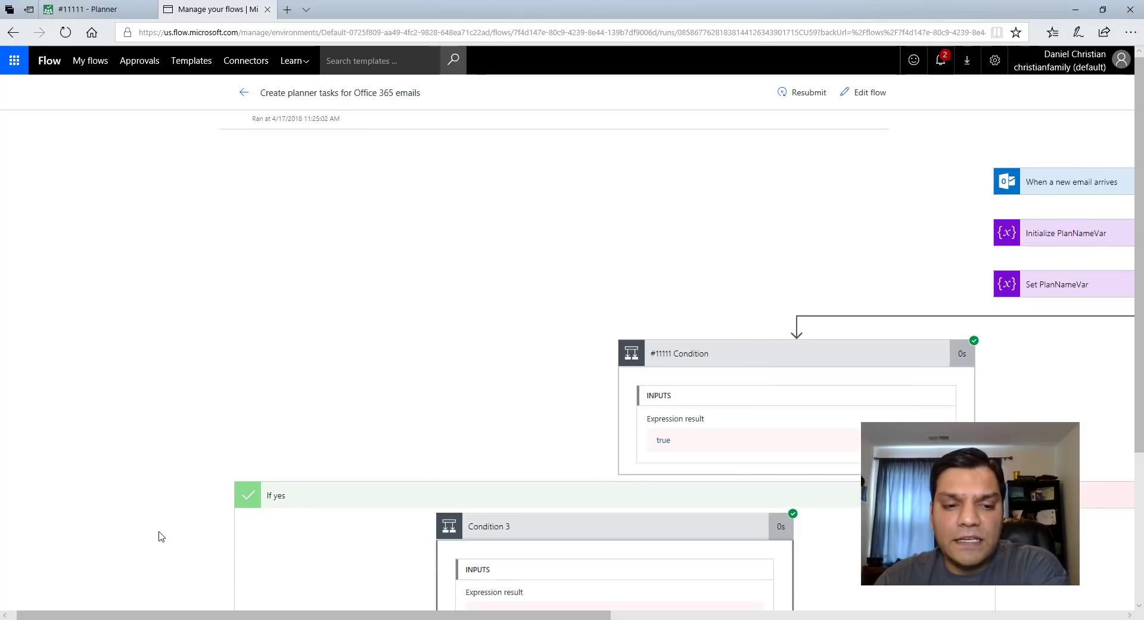
pyautogui.scroll(-3, 159, 536)
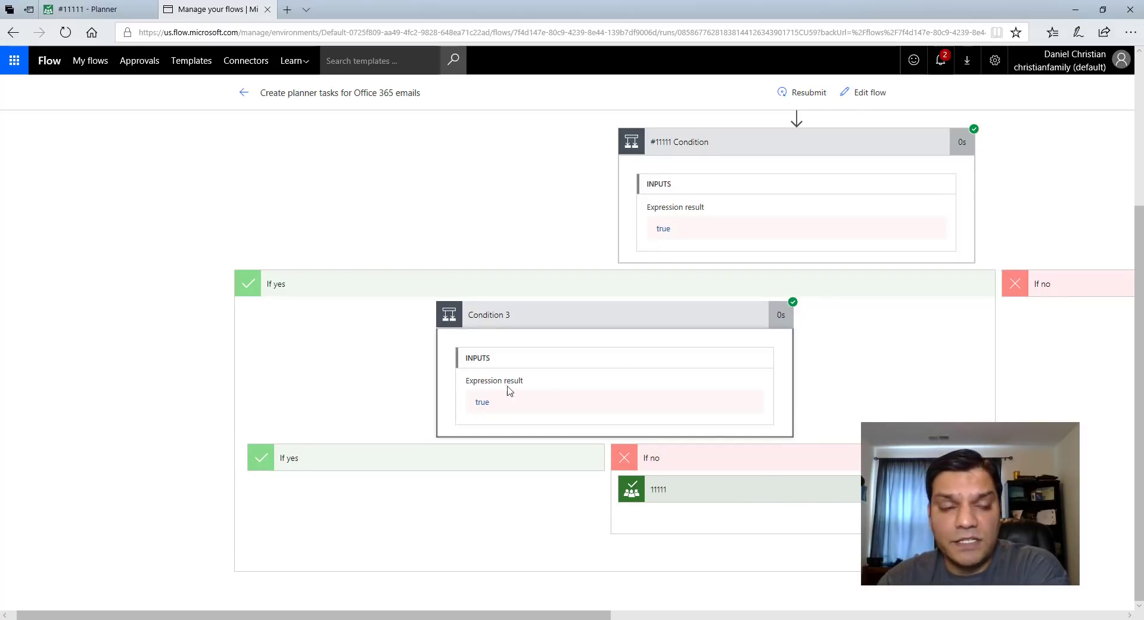
# - Switch to Planner and reload plan #11111's schedule to check for tasks created by the reply
pyautogui.click(89, 9)
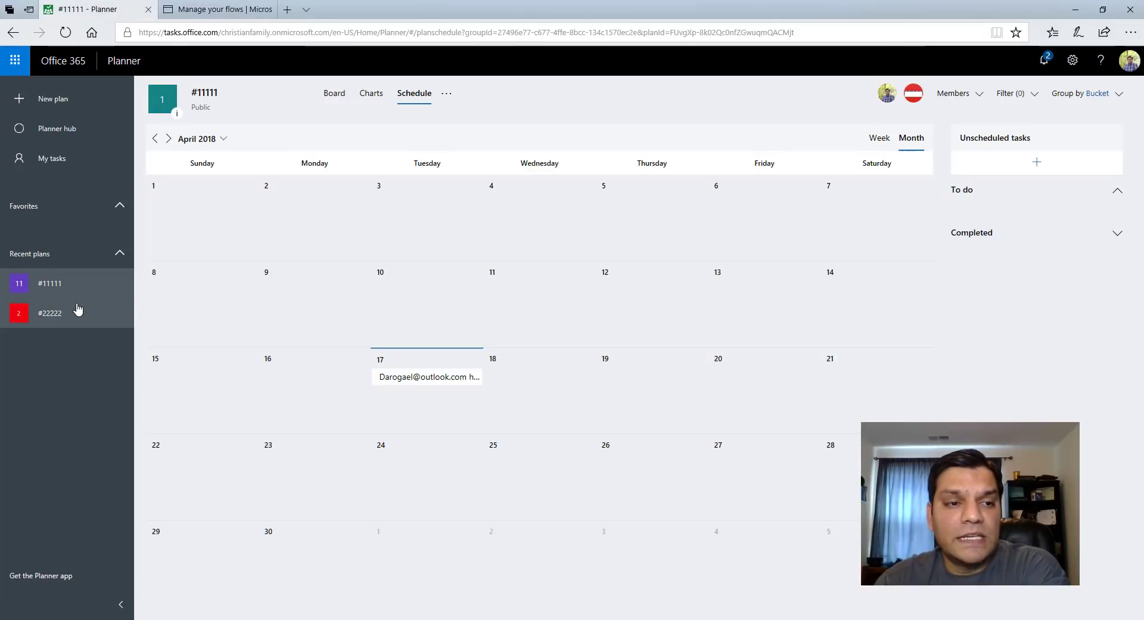
pyautogui.click(65, 33)
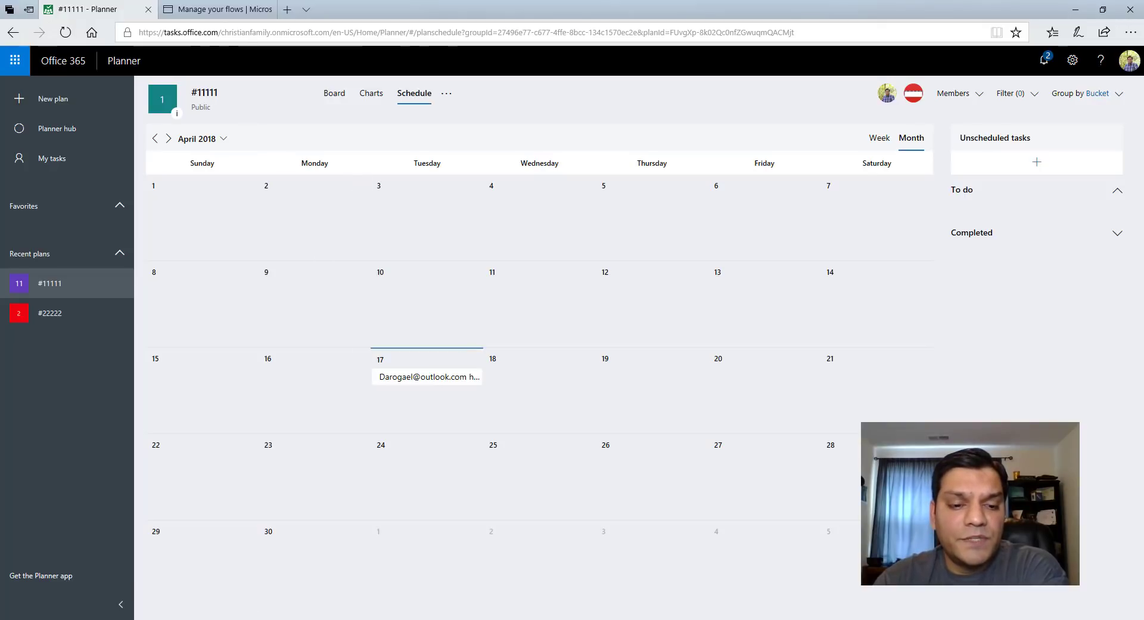
# - Switch to the Outlook.com mailbox and start a reply to the "RE: We need to add a new tasks for #11111 as added function" email
pyautogui.moveTo(278, 618)
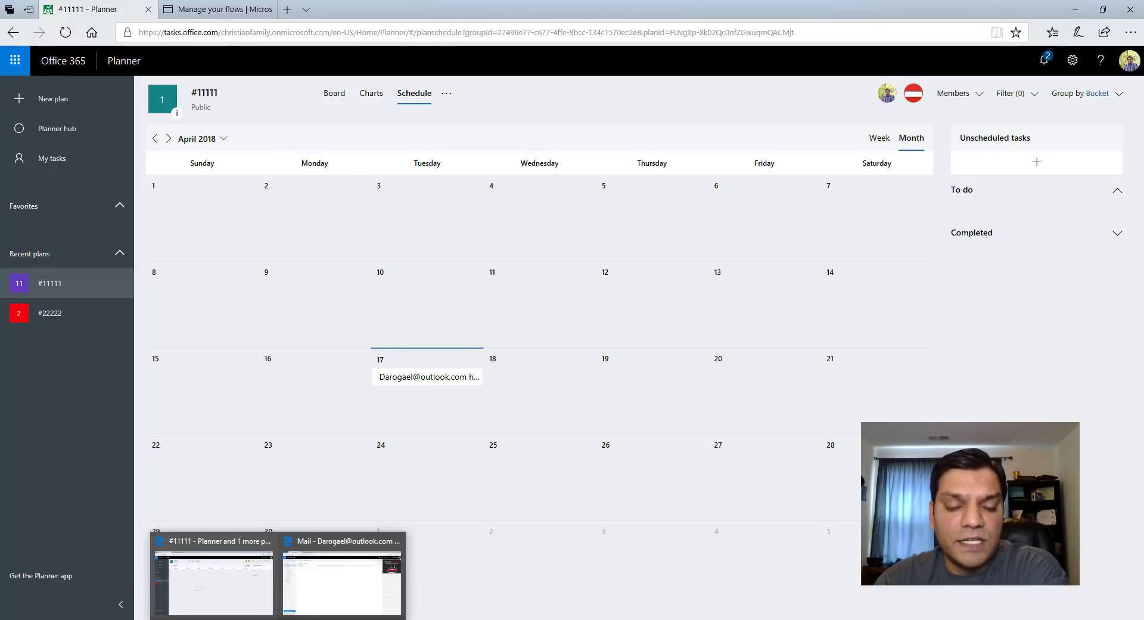
pyautogui.click(325, 601)
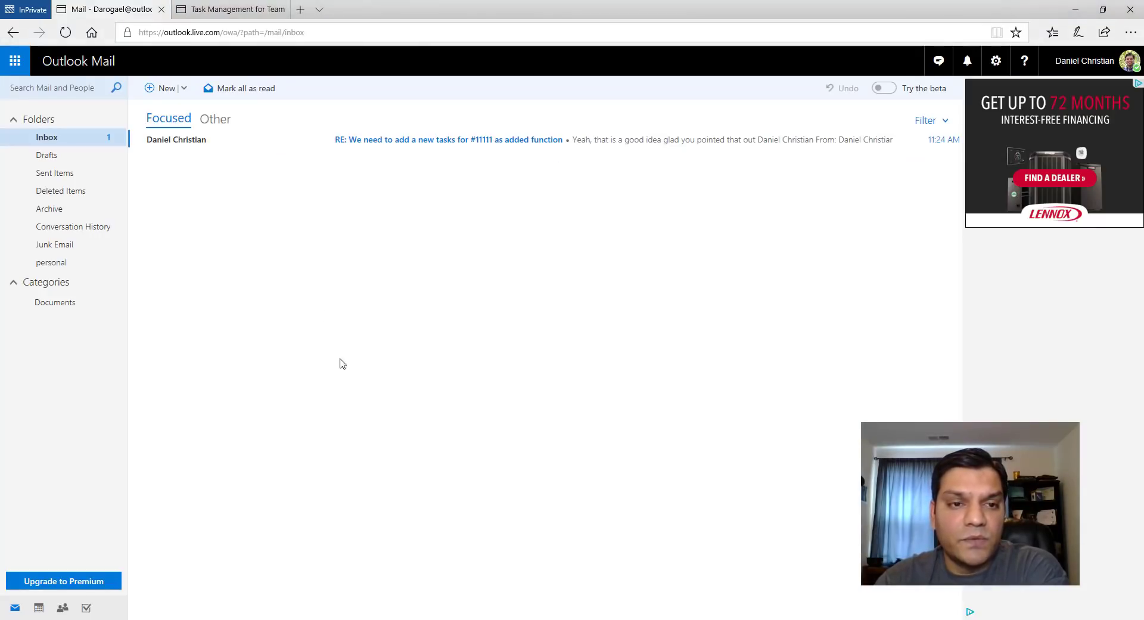
pyautogui.click(441, 145)
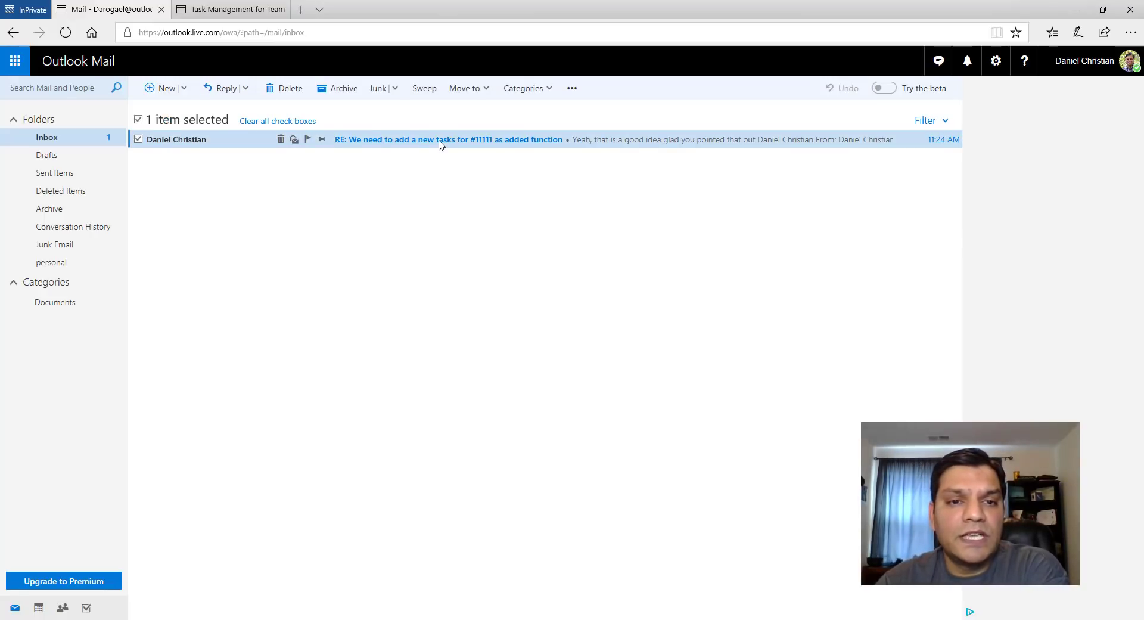
pyautogui.click(232, 102)
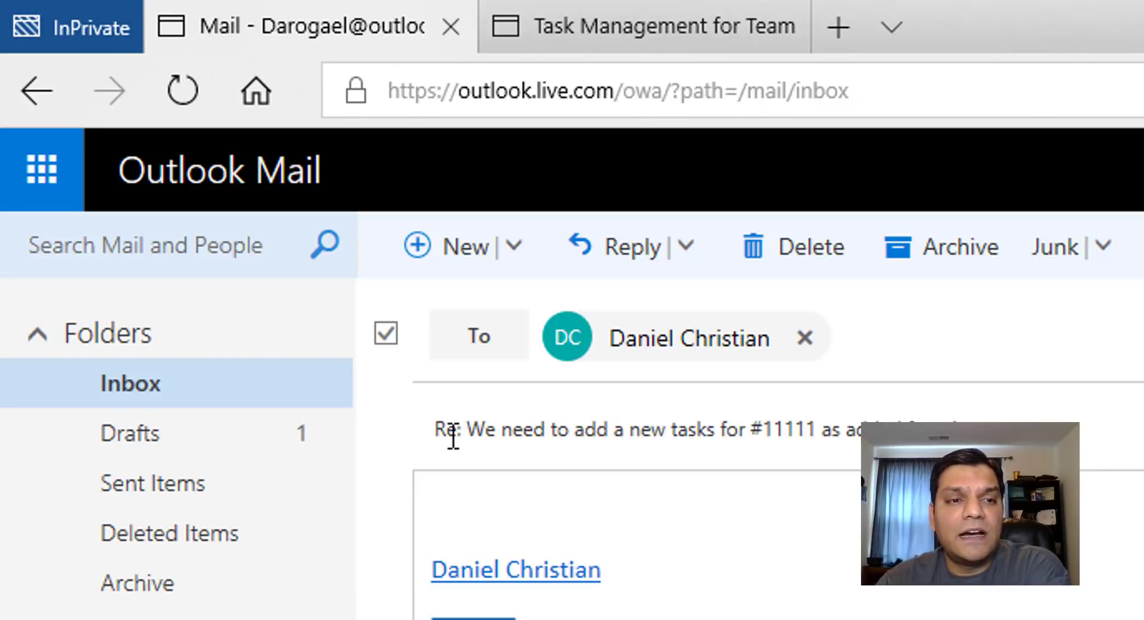
# - Write "The reason I wanted to point this out is because this is related to...." as the reply message and send it
pyautogui.click(468, 488)
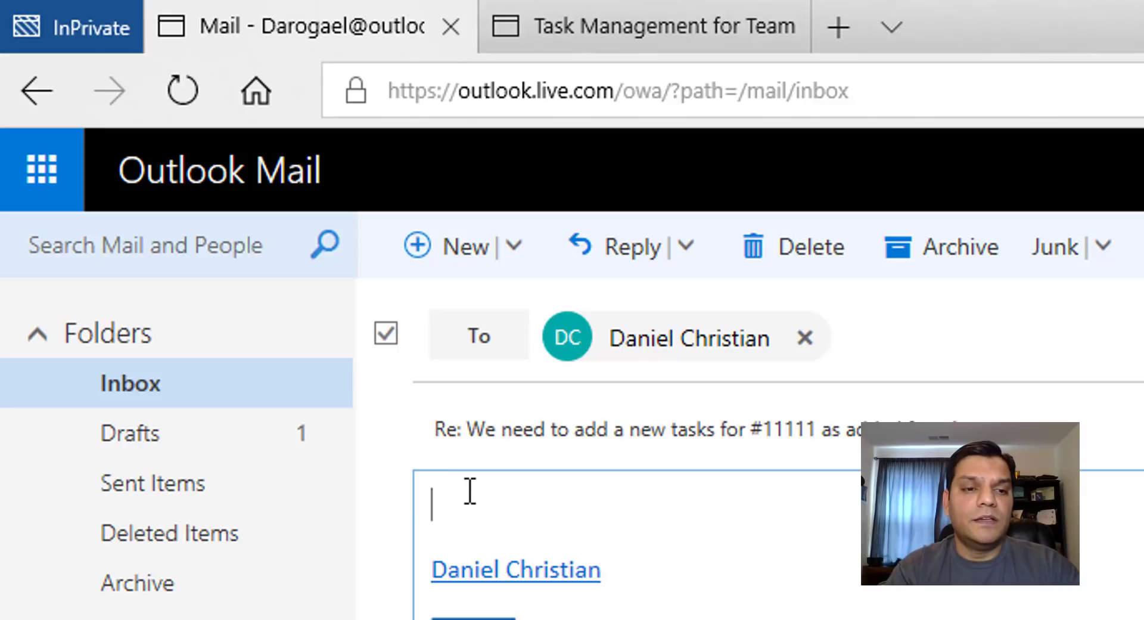
pyautogui.write('The reason I wan')
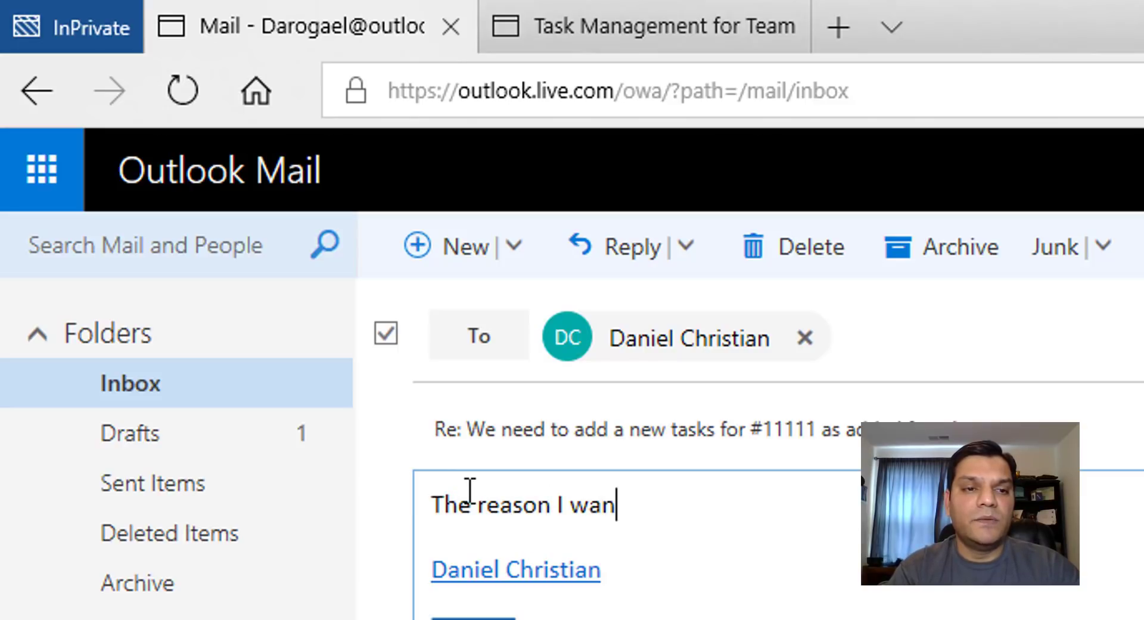
pyautogui.write('ted to pint th')
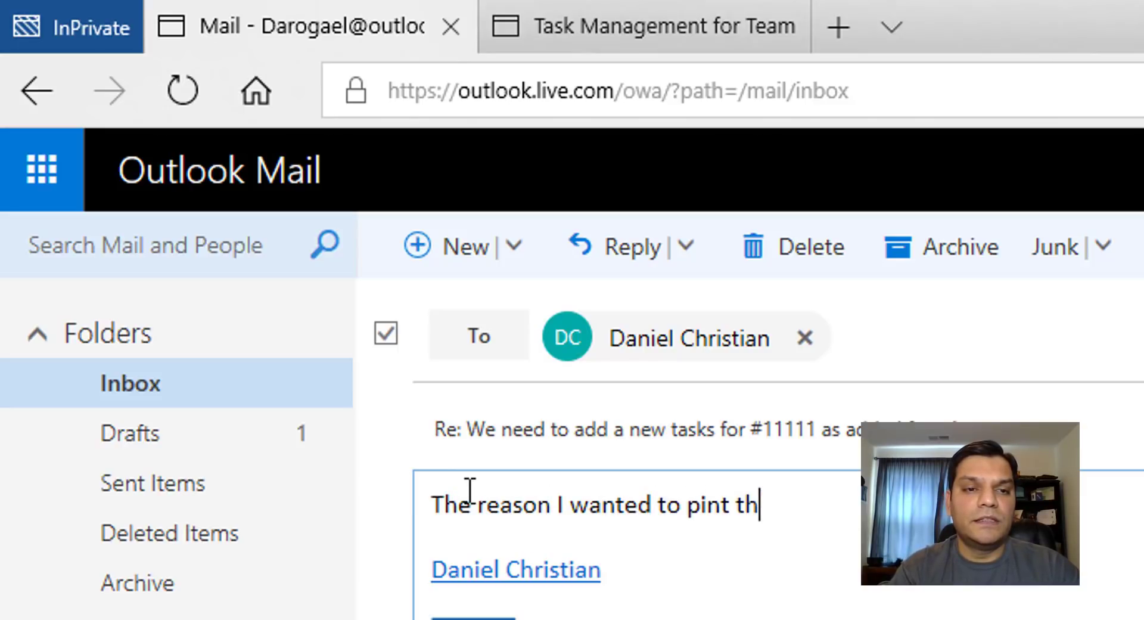
pyautogui.press('BackSpace')
pyautogui.press('BackSpace')
pyautogui.press('BackSpace')
pyautogui.press('BackSpace')
pyautogui.press('BackSpace')
pyautogui.press('BackSpace')
pyautogui.write('oint this')
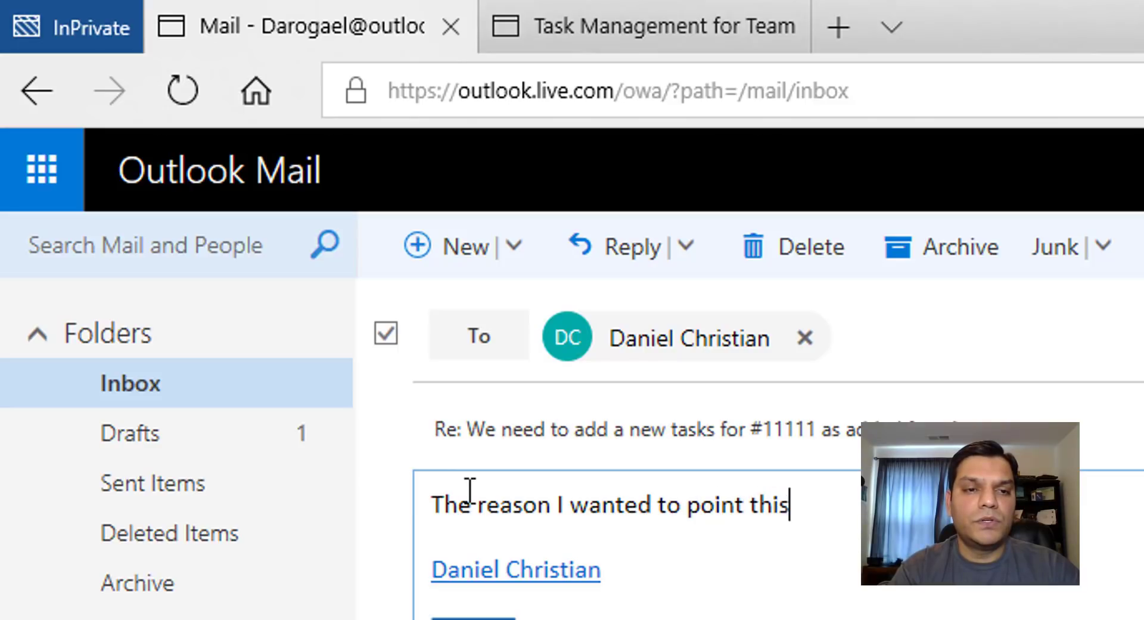
pyautogui.write(' out be')
pyautogui.press('BackSpace')
pyautogui.press('BackSpace')
pyautogui.write('is')
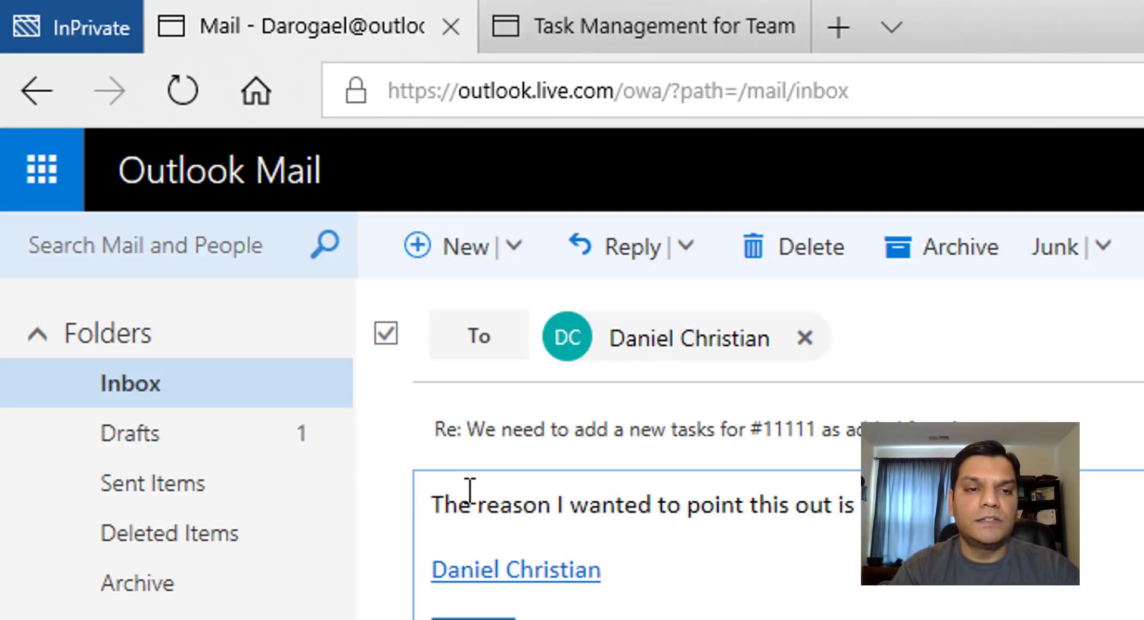
pyautogui.write('ed to')
pyautogui.press('BackSpace')
pyautogui.press('BackSpace')
pyautogui.press('BackSpace')
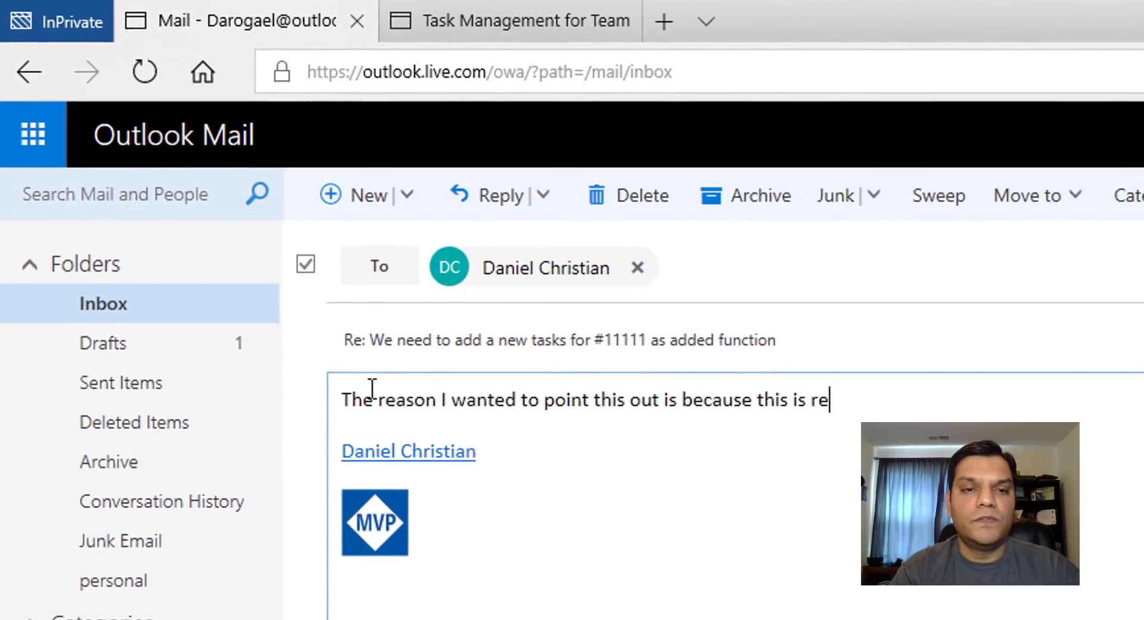
pyautogui.write('lated to')
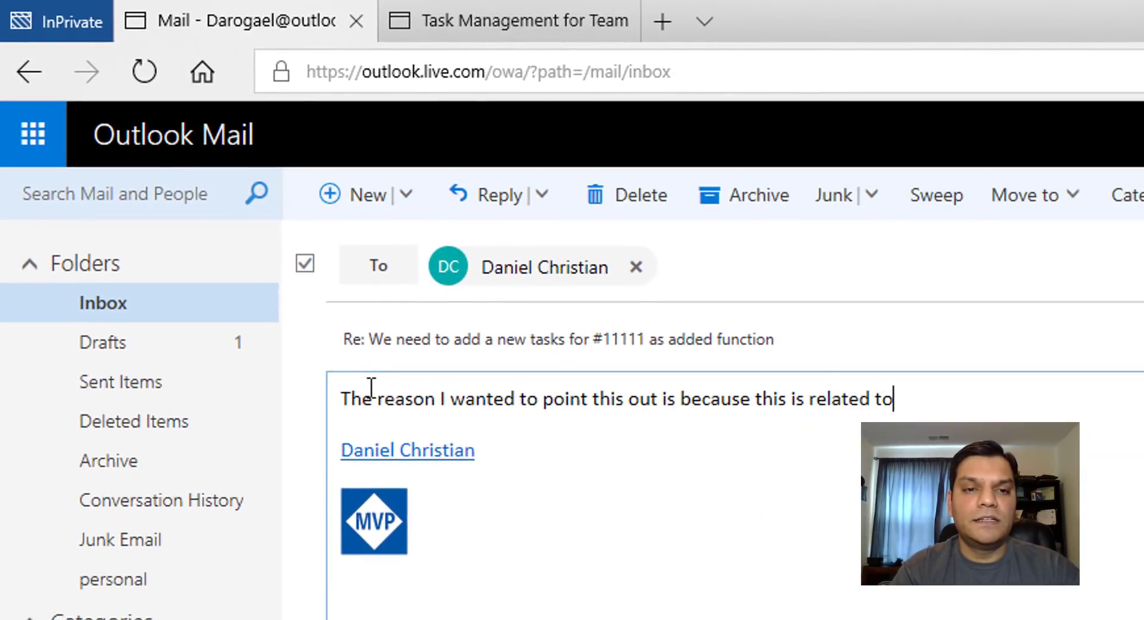
pyautogui.write('....')
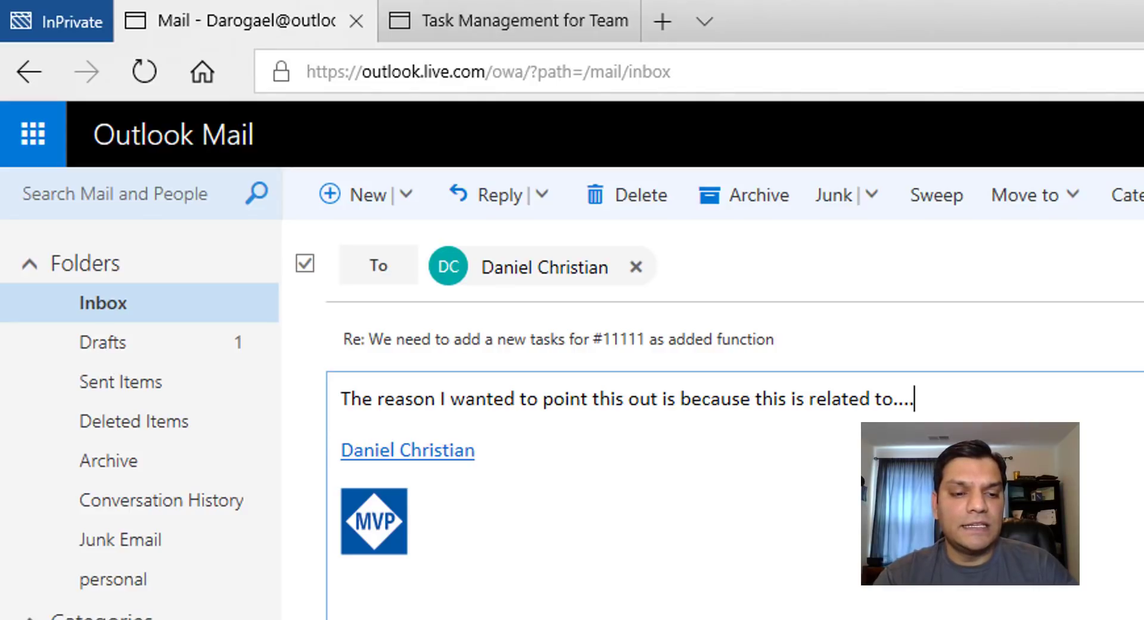
pyautogui.hotkey('ctrl', 'Return')
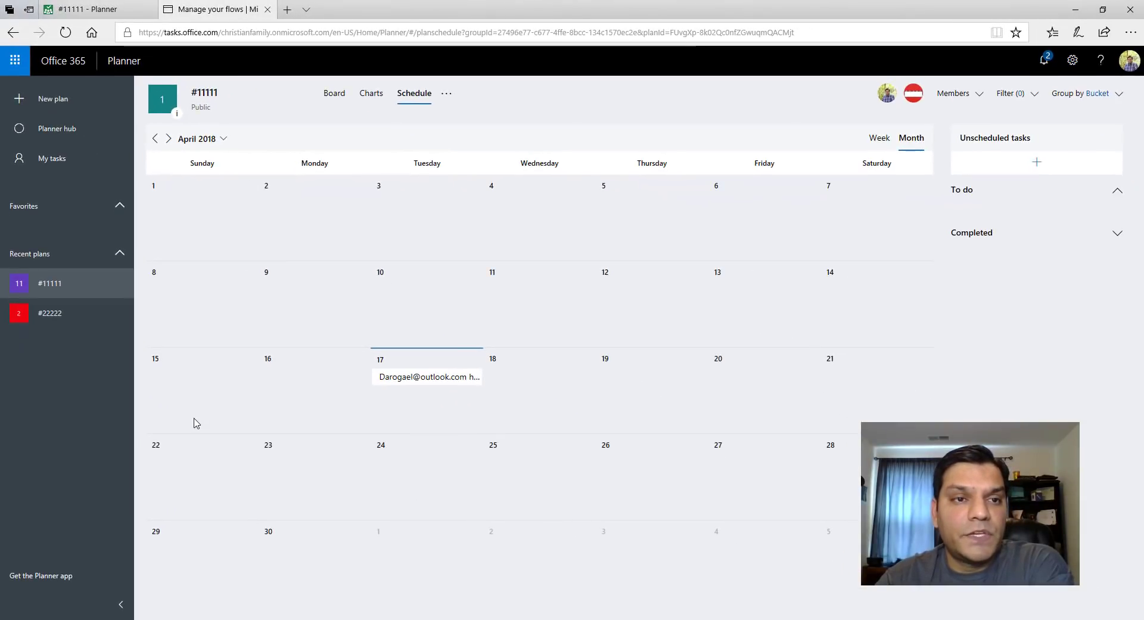
# - Switch to Microsoft Flow, return to the flow's details page and reload the run history until the run for the new reply is listed
pyautogui.hotkey('ctrl', 'Tab')
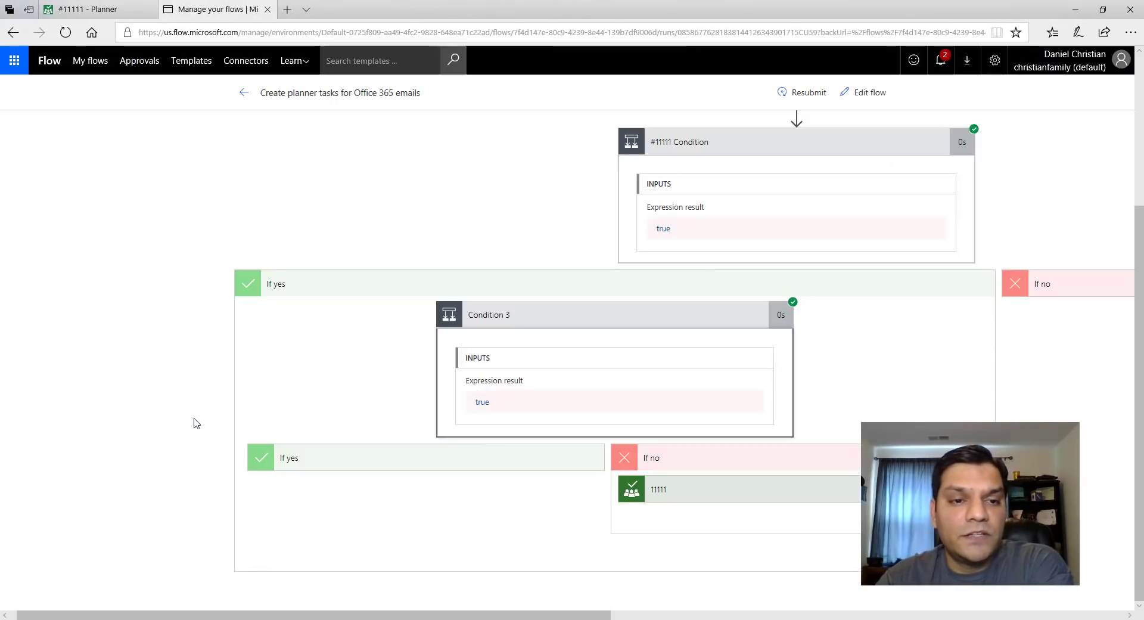
pyautogui.click(247, 101)
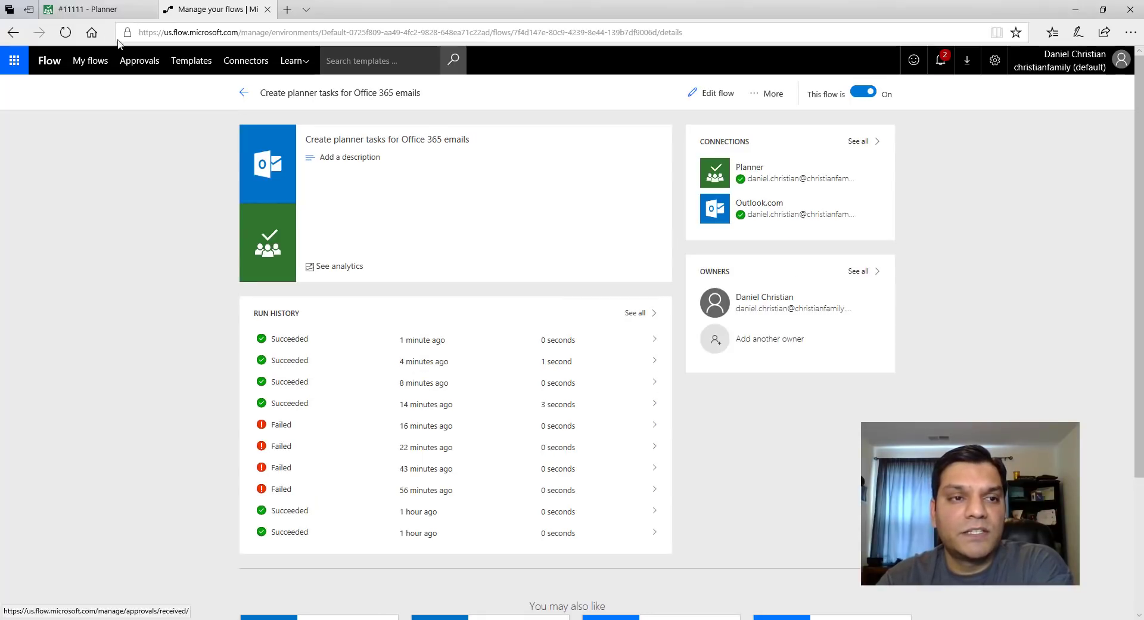
pyautogui.click(66, 34)
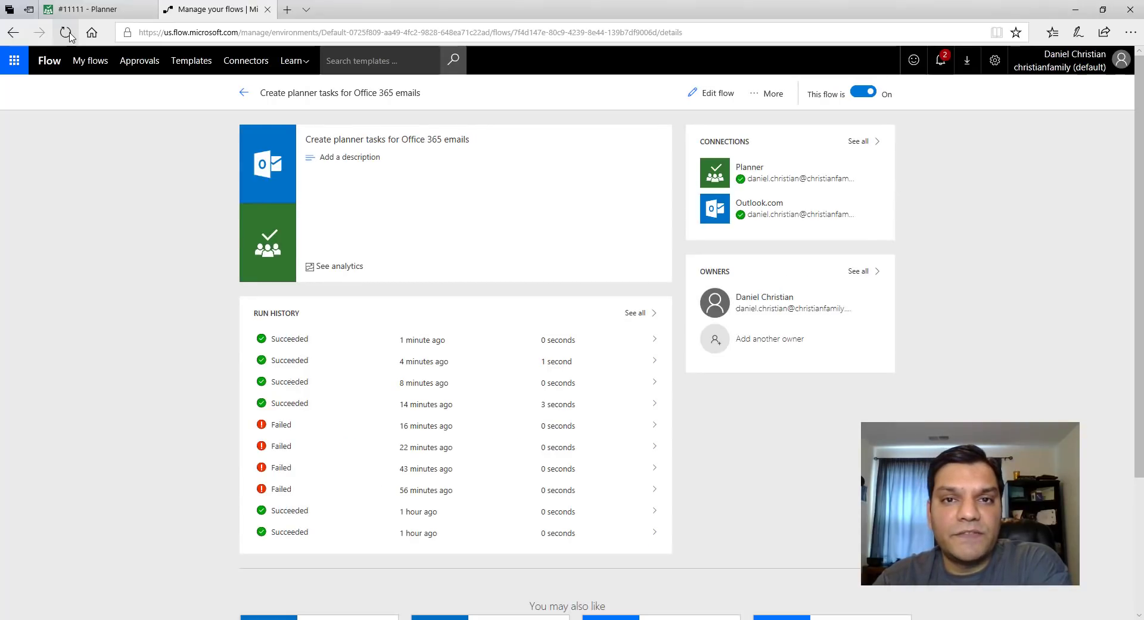
pyautogui.click(66, 32)
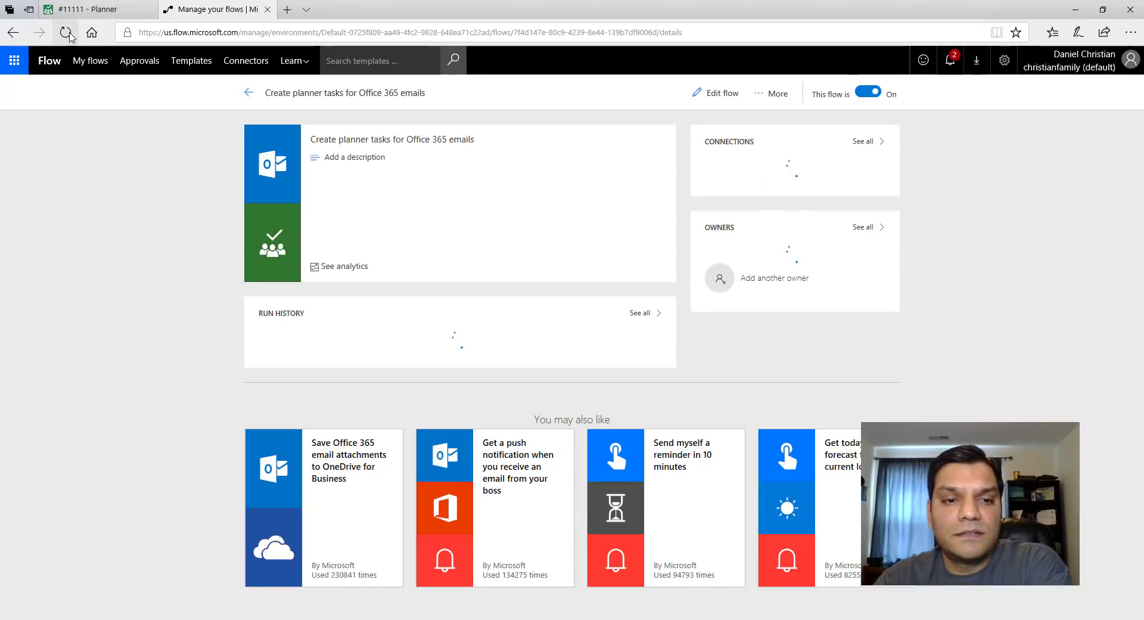
pyautogui.click(69, 35)
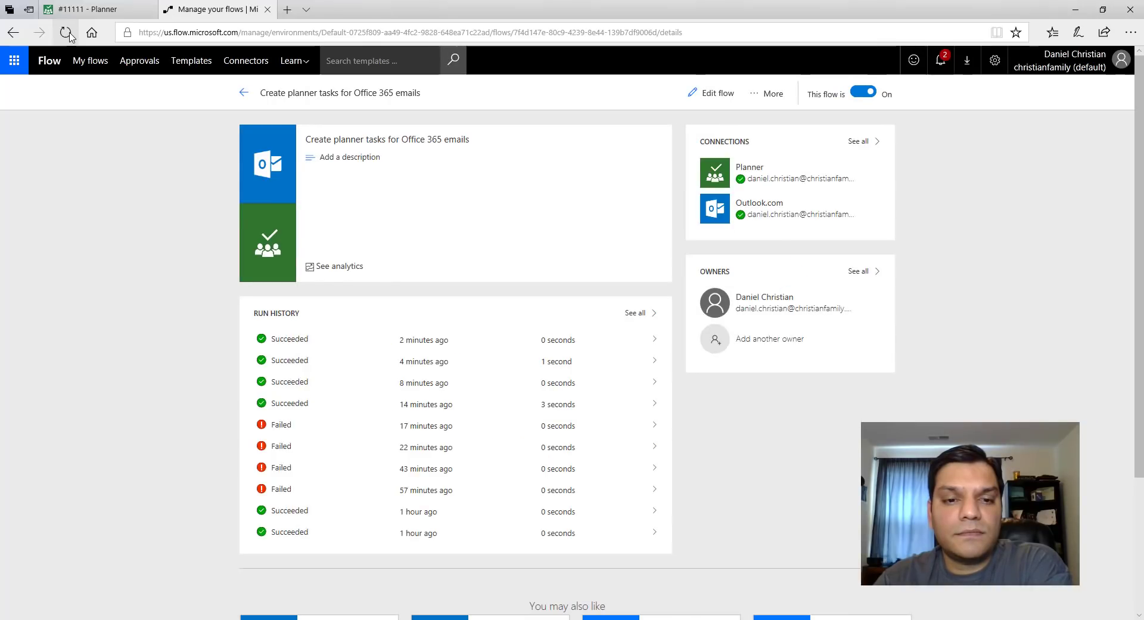
pyautogui.click(69, 35)
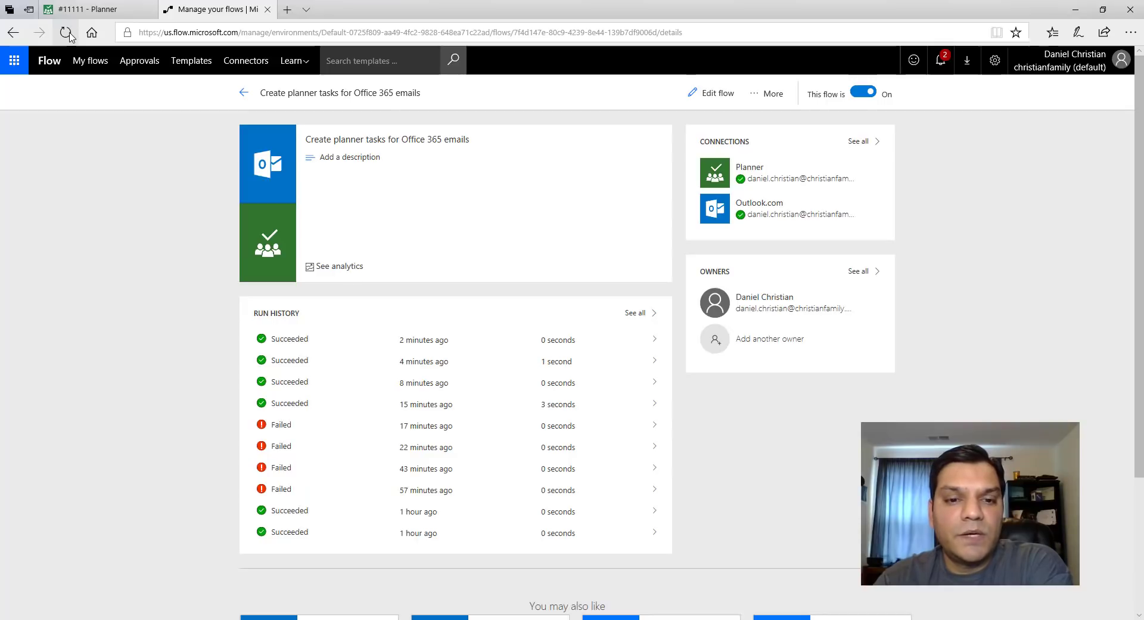
pyautogui.click(69, 35)
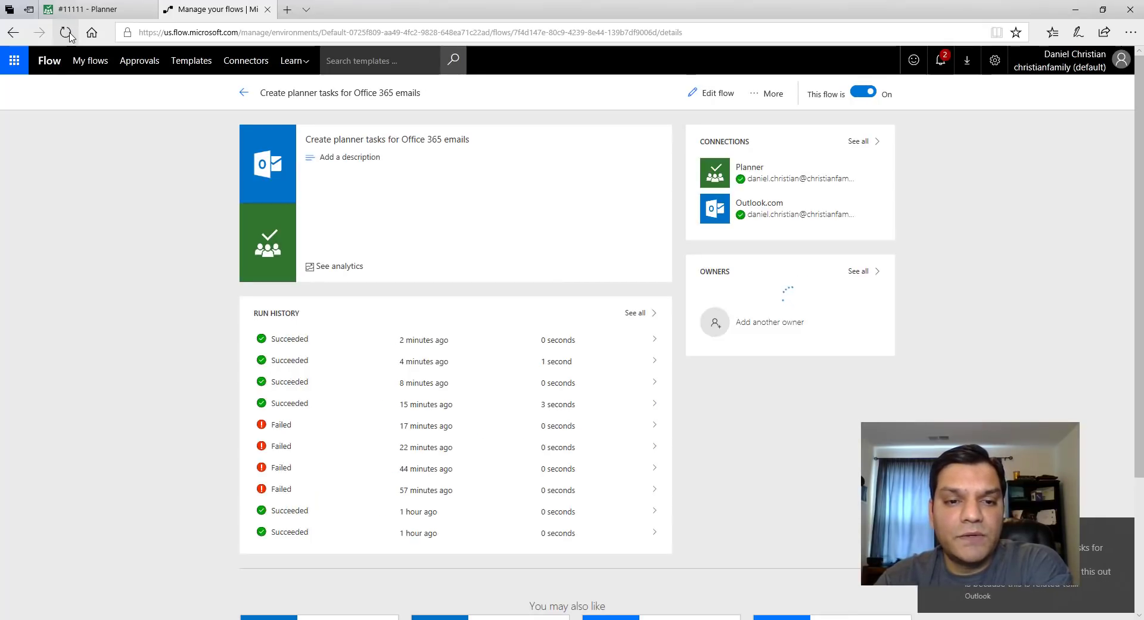
pyautogui.click(1033, 587)
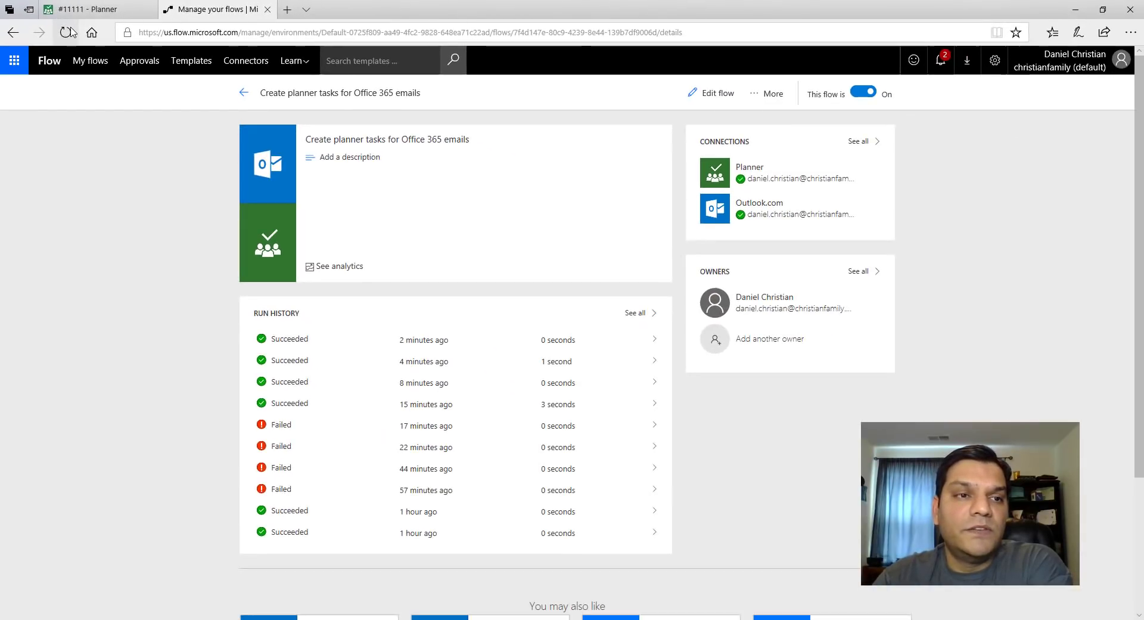
pyautogui.click(68, 32)
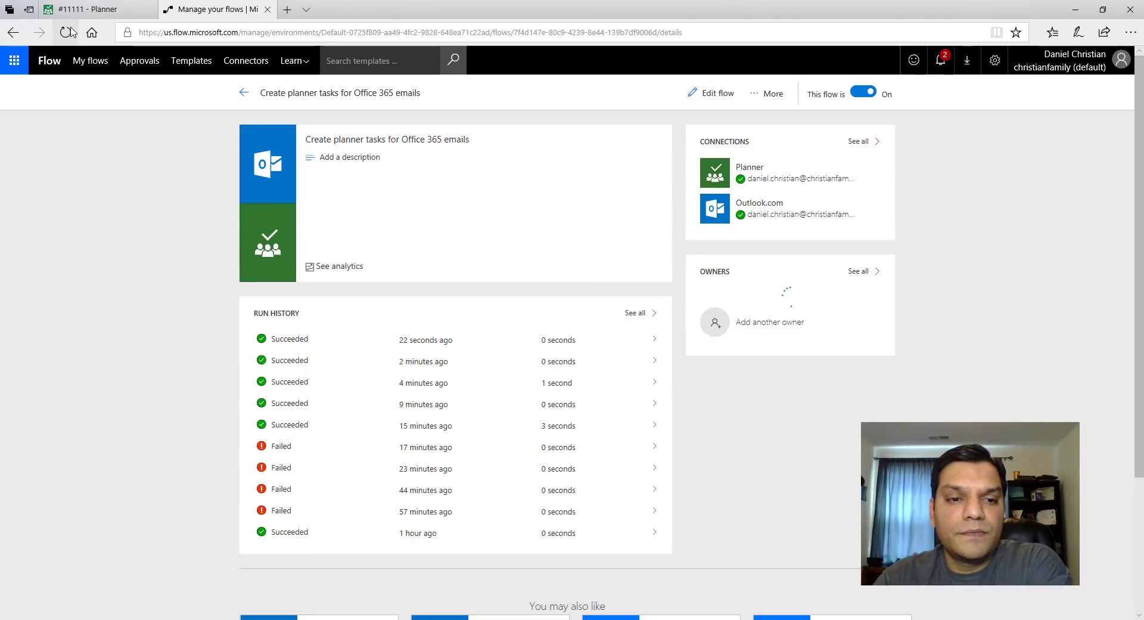
# - Examine the nested Condition 3 result in the latest flow run, and reload plan #11111's schedule in Planner to check for duplicate tasks
pyautogui.click(346, 339)
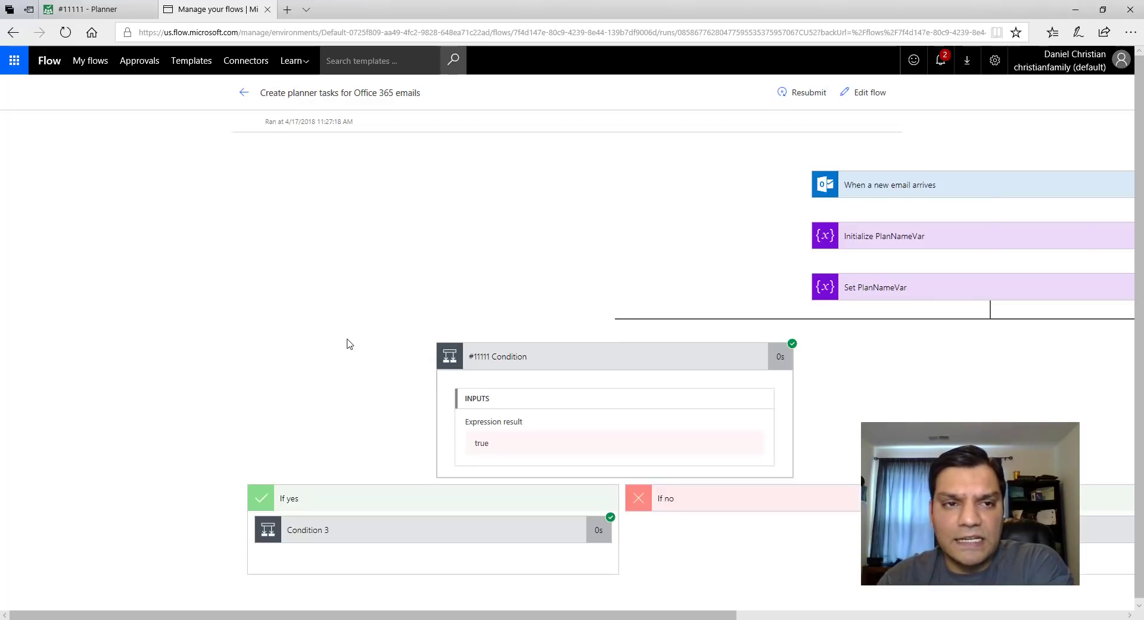
pyautogui.click(375, 525)
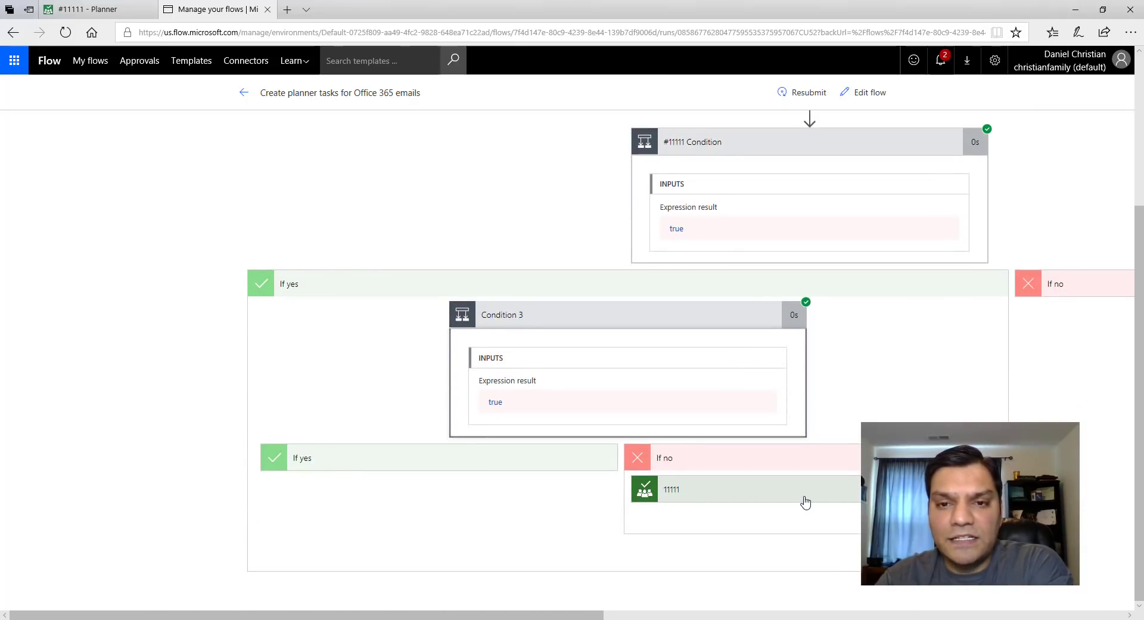
pyautogui.click(89, 9)
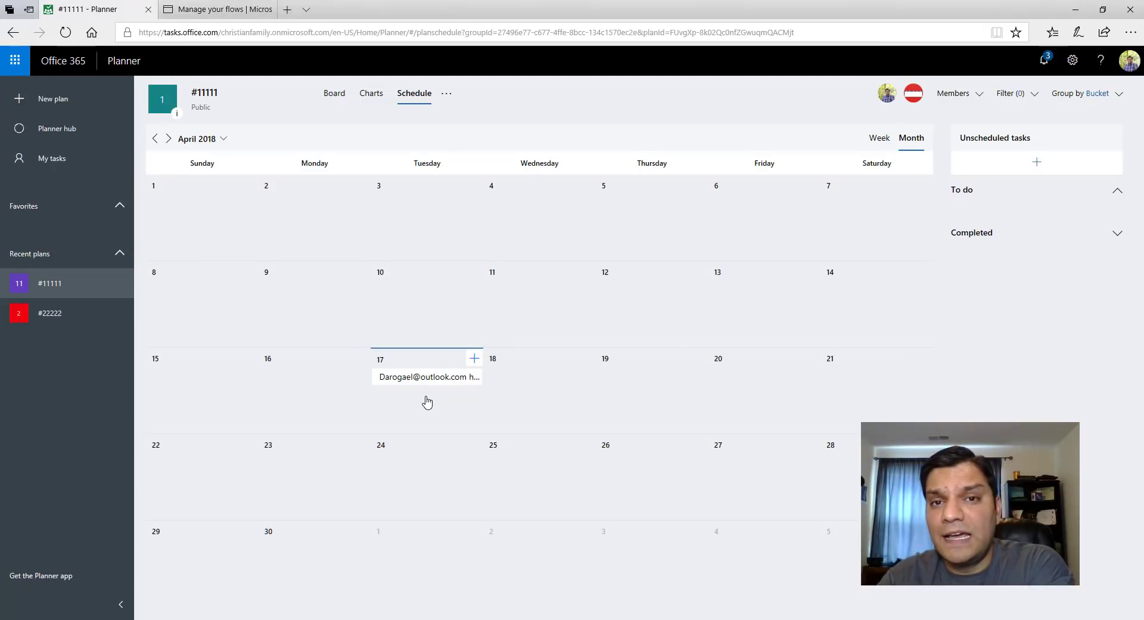
pyautogui.click(65, 32)
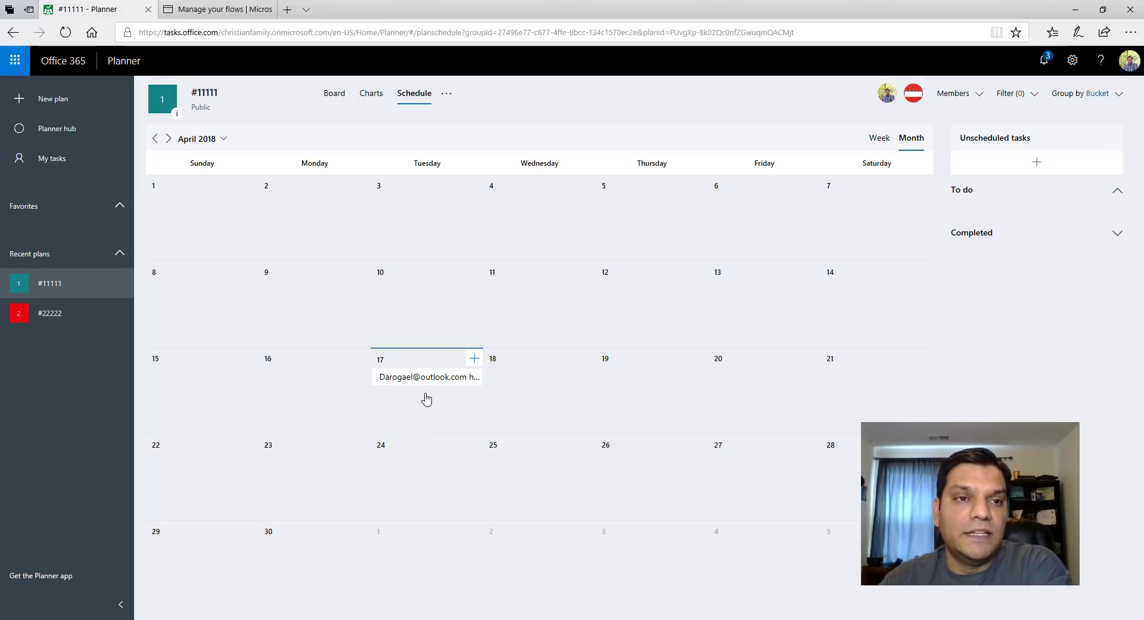
# - Switch back to the run in Microsoft Flow and open the "Create planner tasks for Office 365 emails" flow for editing
pyautogui.click(205, 11)
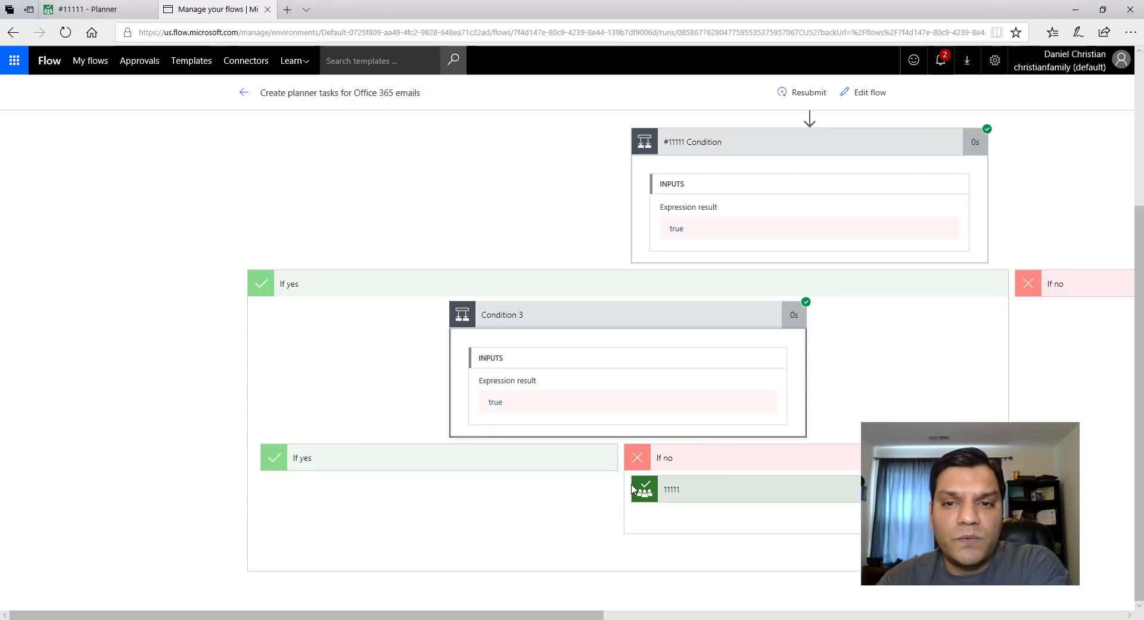
pyautogui.scroll(3, 633, 489)
pyautogui.hscroll(1, 633, 488)
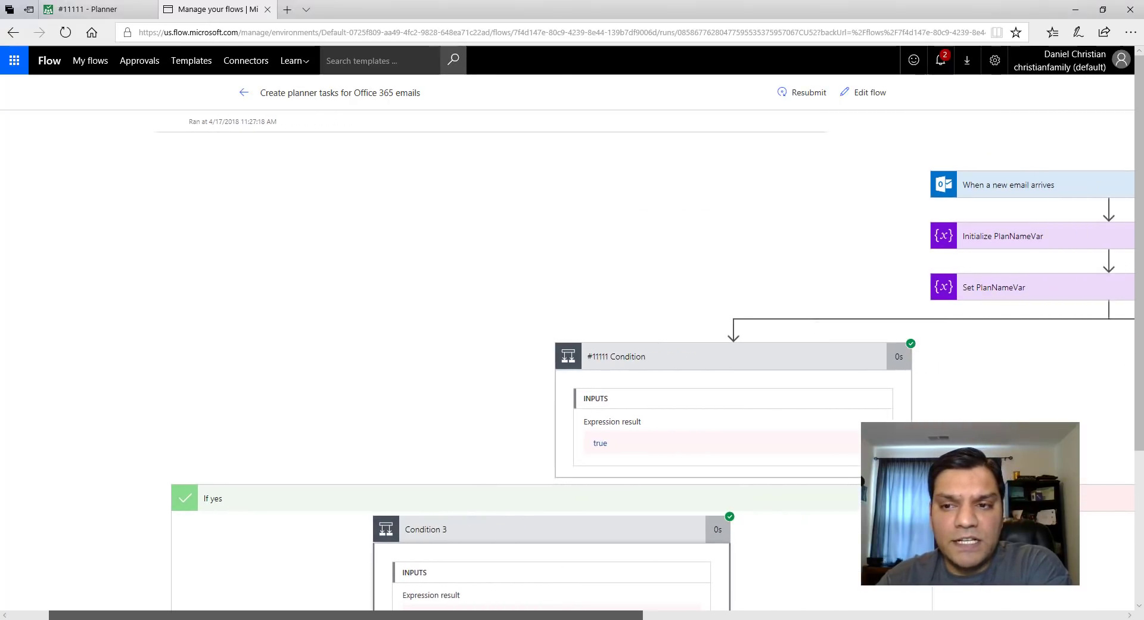
pyautogui.hscroll(3, 564, 506)
pyautogui.click(875, 95)
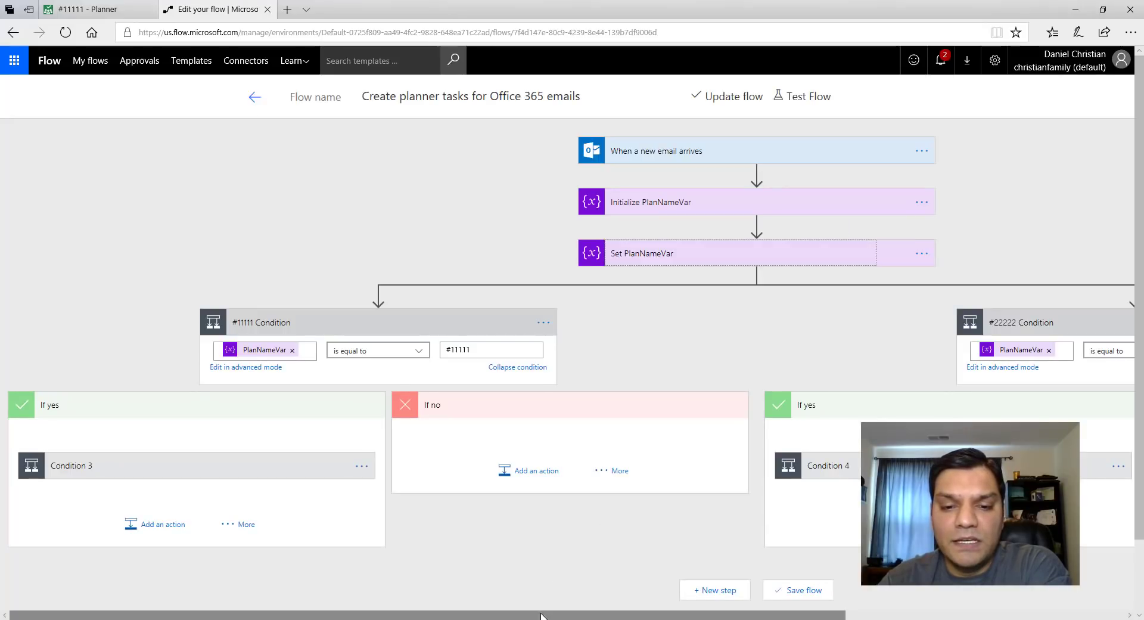
# - Expand the "When a new email arrives" trigger and the Initialize PlanNameVar and Set PlanNameVar actions to examine their settings
pyautogui.click(702, 153)
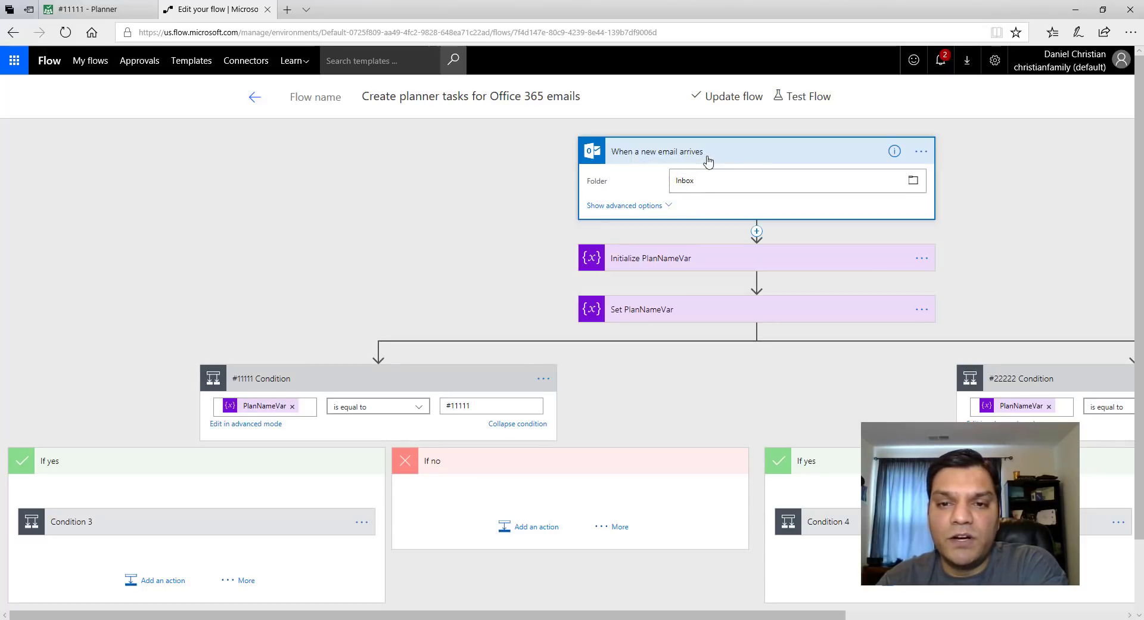
pyautogui.click(695, 259)
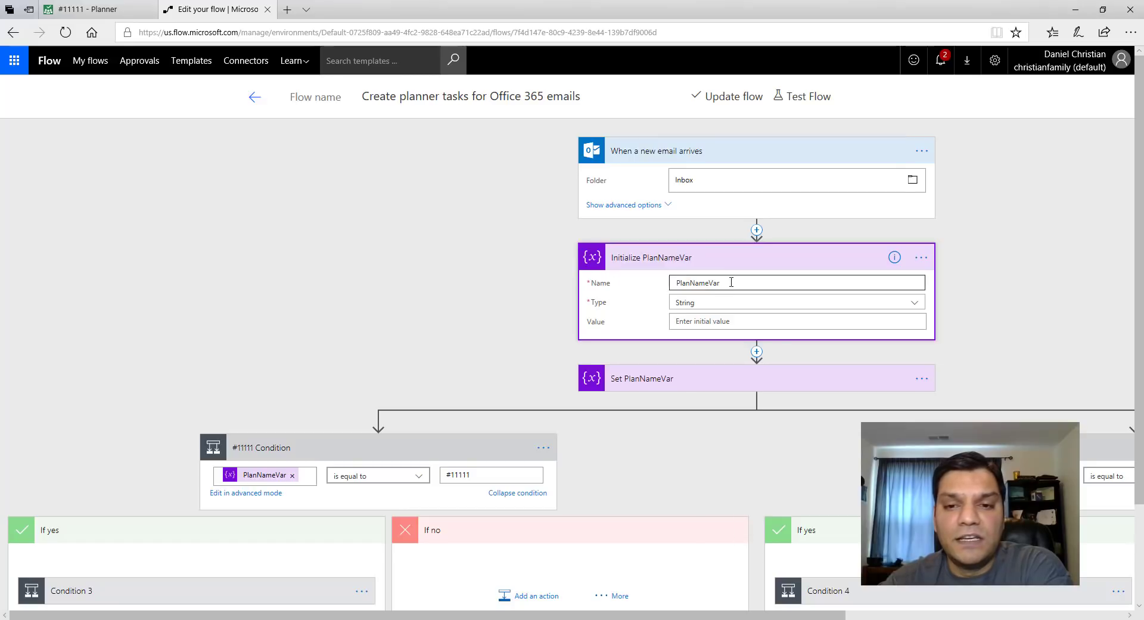
pyautogui.click(670, 382)
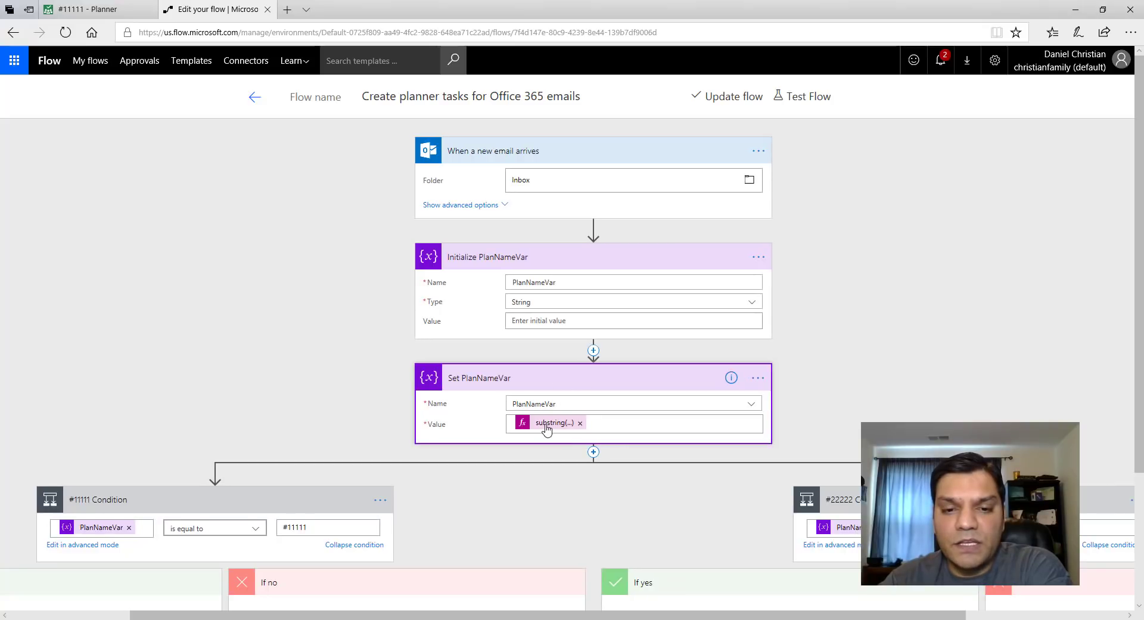
# - Open the substring expression in Set PlanNameVar's value, read it through to its end, and close the expression editor
pyautogui.click(546, 428)
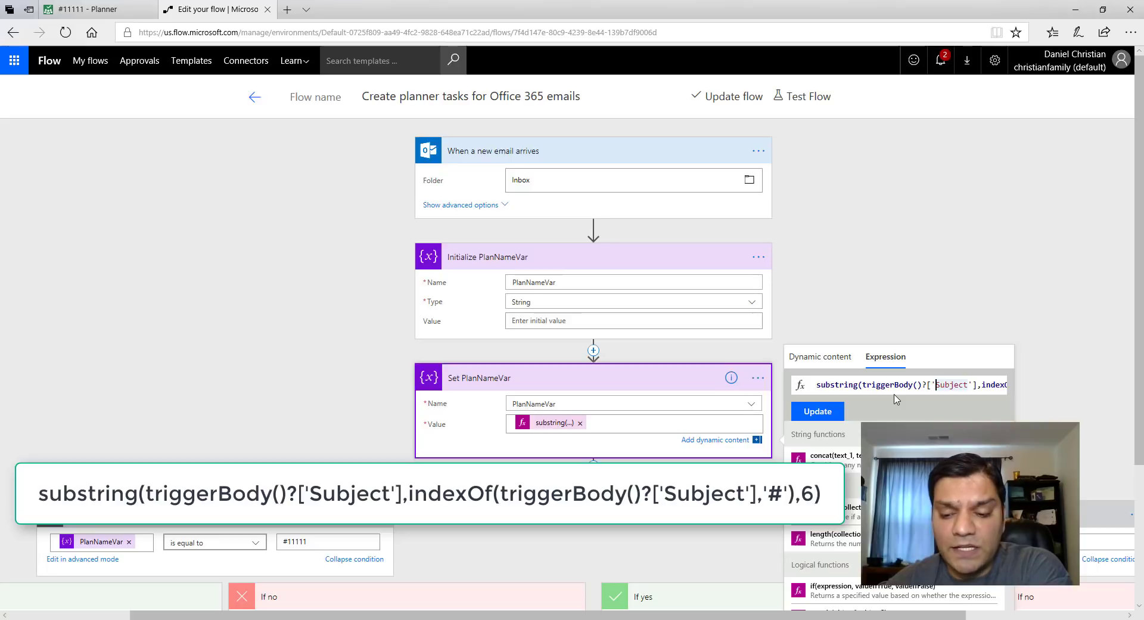
pyautogui.press('Right')
pyautogui.press('Right')
pyautogui.press('Right')
pyautogui.press('Right')
pyautogui.press('Right')
pyautogui.press('Right')
pyautogui.press('Right')
pyautogui.press('Right')
pyautogui.press('Right')
pyautogui.press('Right')
pyautogui.press('Right')
pyautogui.press('Right')
pyautogui.press('Right')
pyautogui.press('Right')
pyautogui.press('Right')
pyautogui.press('Right')
pyautogui.press('Right')
pyautogui.press('Right')
pyautogui.press('Right')
pyautogui.press('Right')
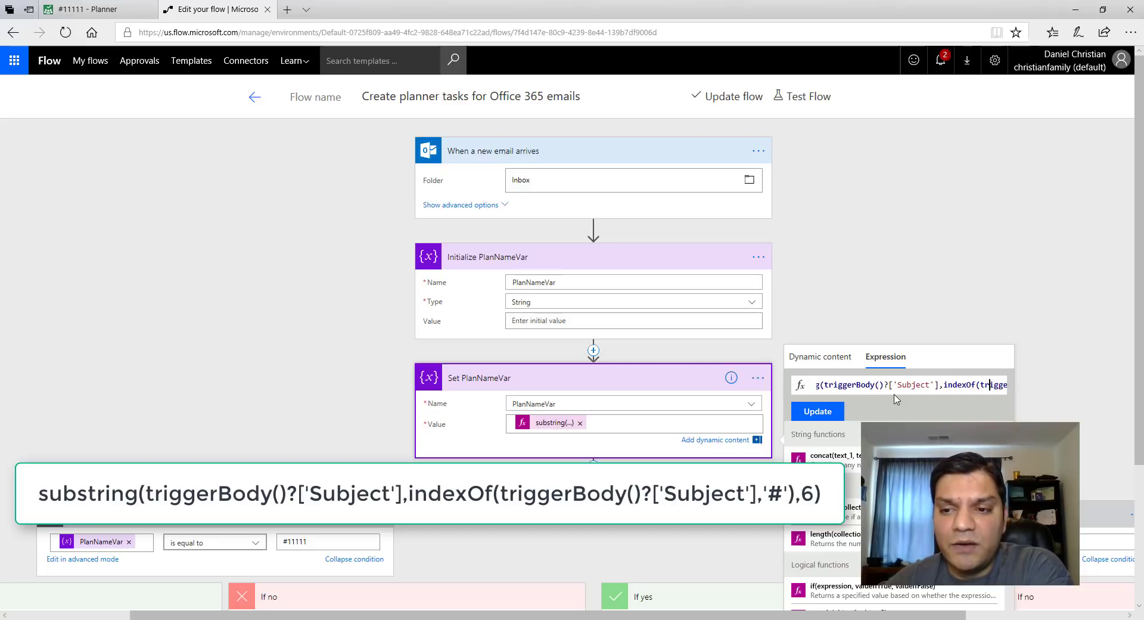
pyautogui.press('Right')
pyautogui.press('Right')
pyautogui.press('Right')
pyautogui.press('Right')
pyautogui.press('Right')
pyautogui.press('Right')
pyautogui.press('Right')
pyautogui.press('Right')
pyautogui.press('Right')
pyautogui.press('Right')
pyautogui.press('Right')
pyautogui.press('Right')
pyautogui.press('Right')
pyautogui.press('Right')
pyautogui.press('Right')
pyautogui.press('Right')
pyautogui.press('Right')
pyautogui.press('Right')
pyautogui.press('Right')
pyautogui.press('Right')
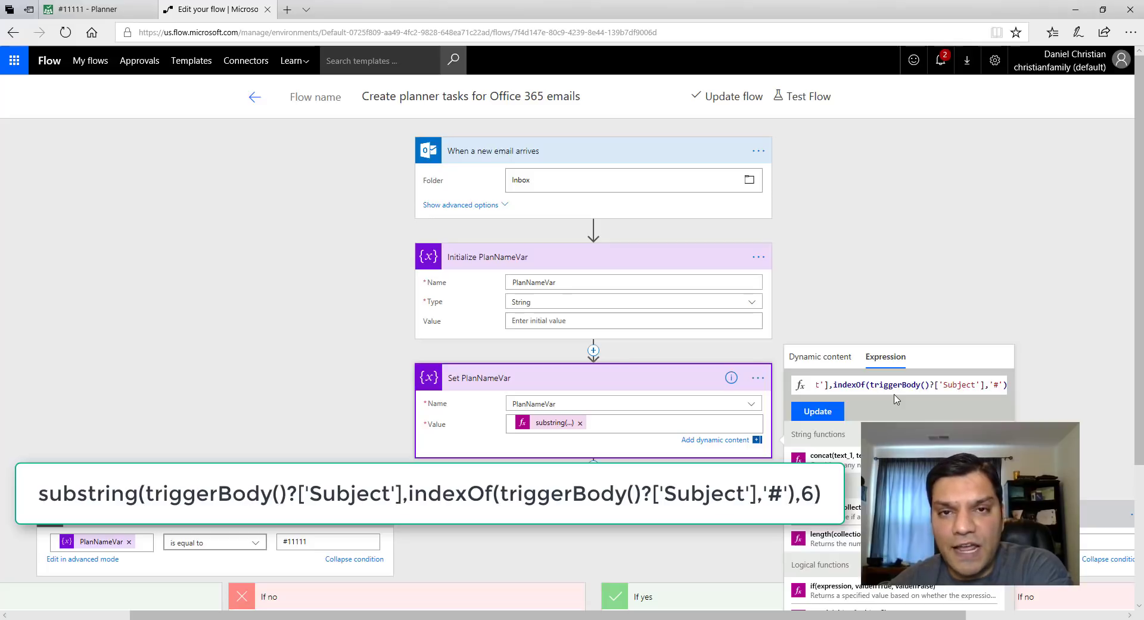
pyautogui.press('Right')
pyautogui.press('Right')
pyautogui.press('Right')
pyautogui.press('Right')
pyautogui.write(',6)')
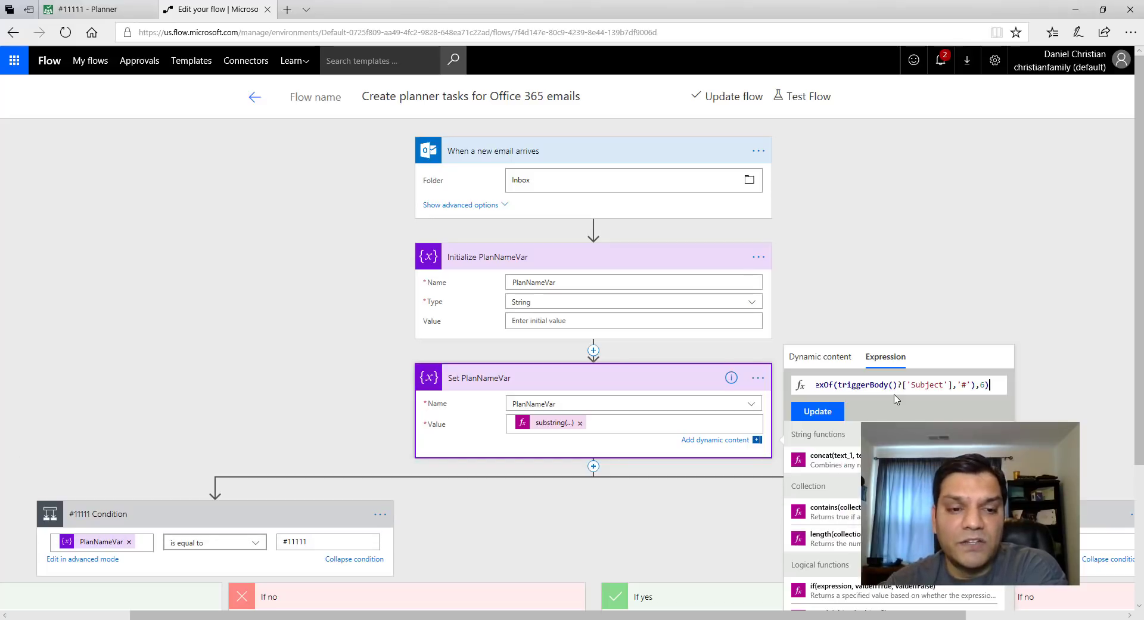
pyautogui.scroll(-3, 654, 485)
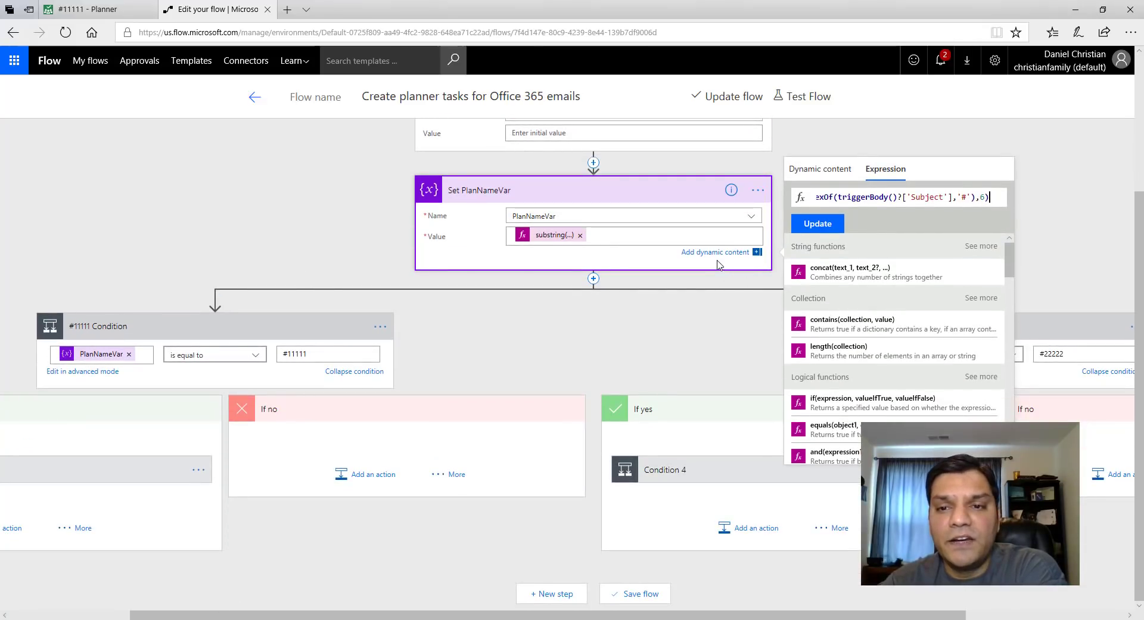
pyautogui.click(757, 252)
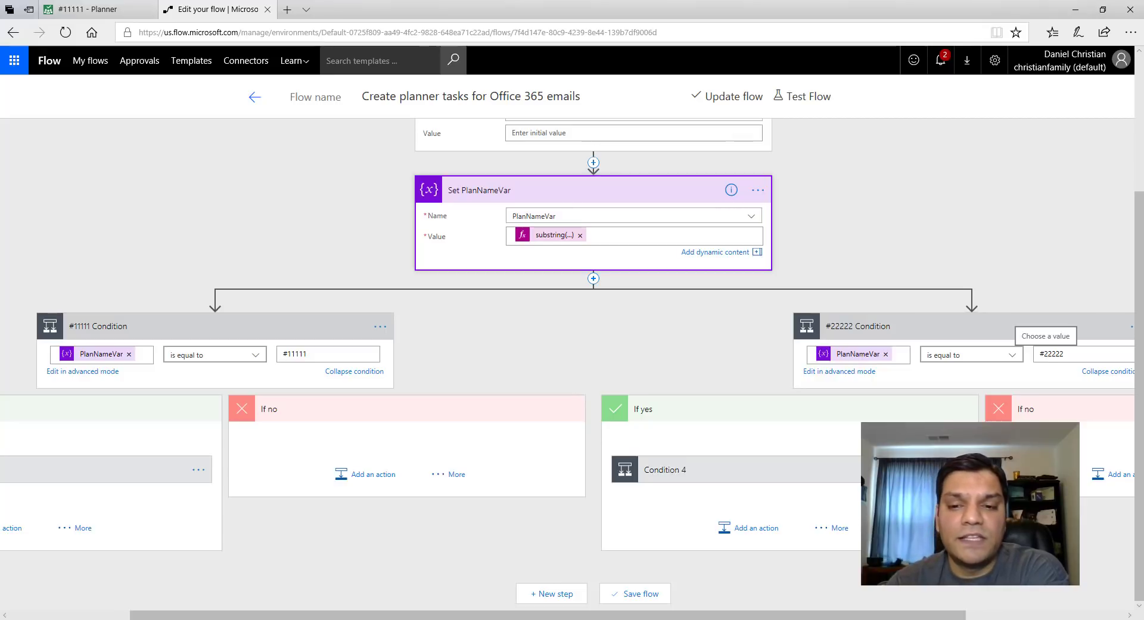
pyautogui.moveTo(393, 615); pyautogui.dragTo(237, 606)
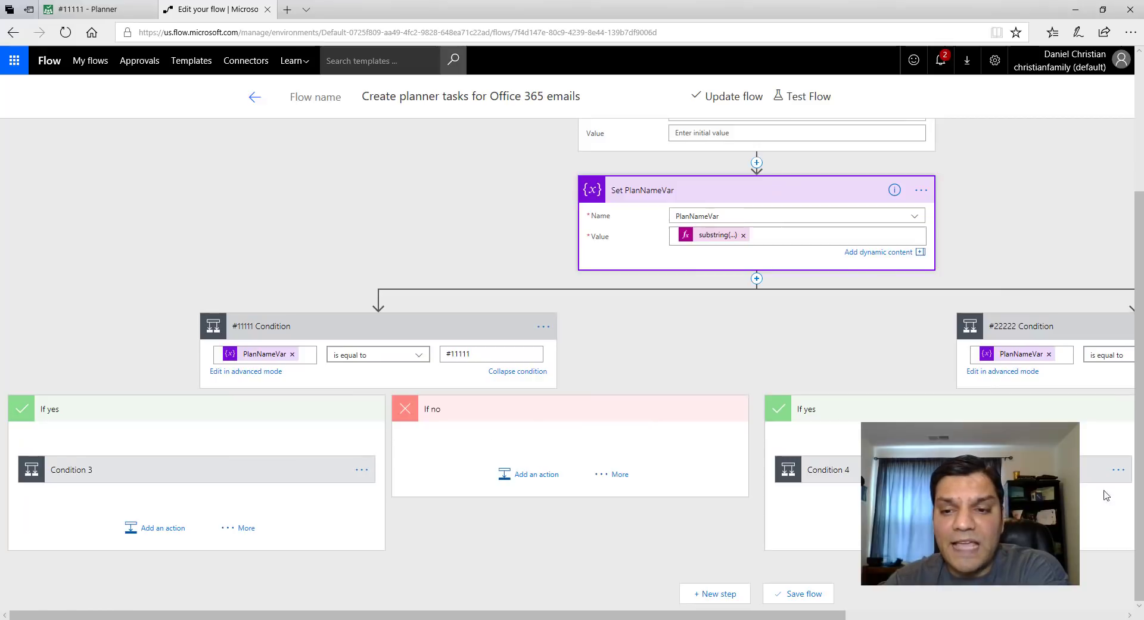
# - Expand Condition 3 and its 11111 task action to examine their settings, and compare the title with the task on plan #11111's schedule in Planner
pyautogui.click(191, 470)
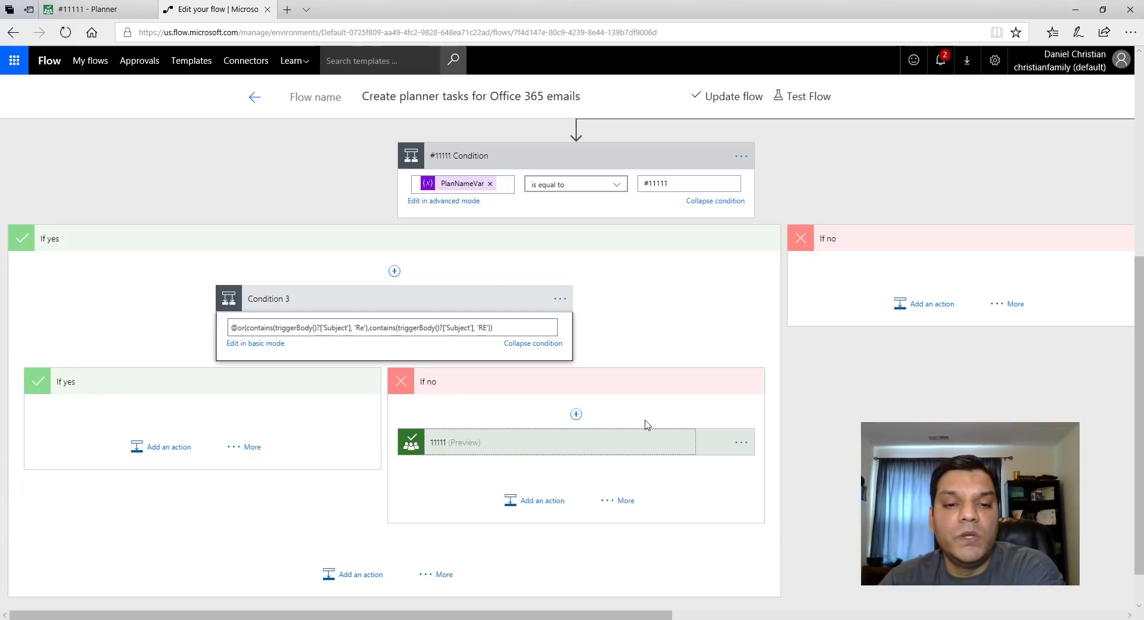
pyautogui.click(624, 447)
pyautogui.scroll(-2, 620, 442)
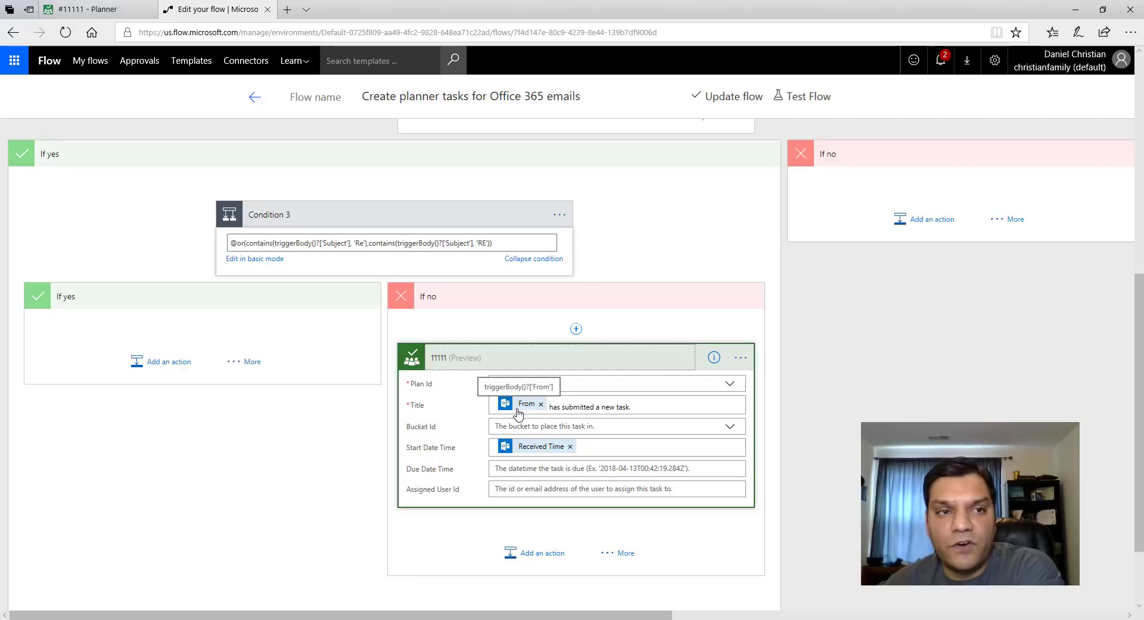
pyautogui.hotkey('ctrl', 'Tab')
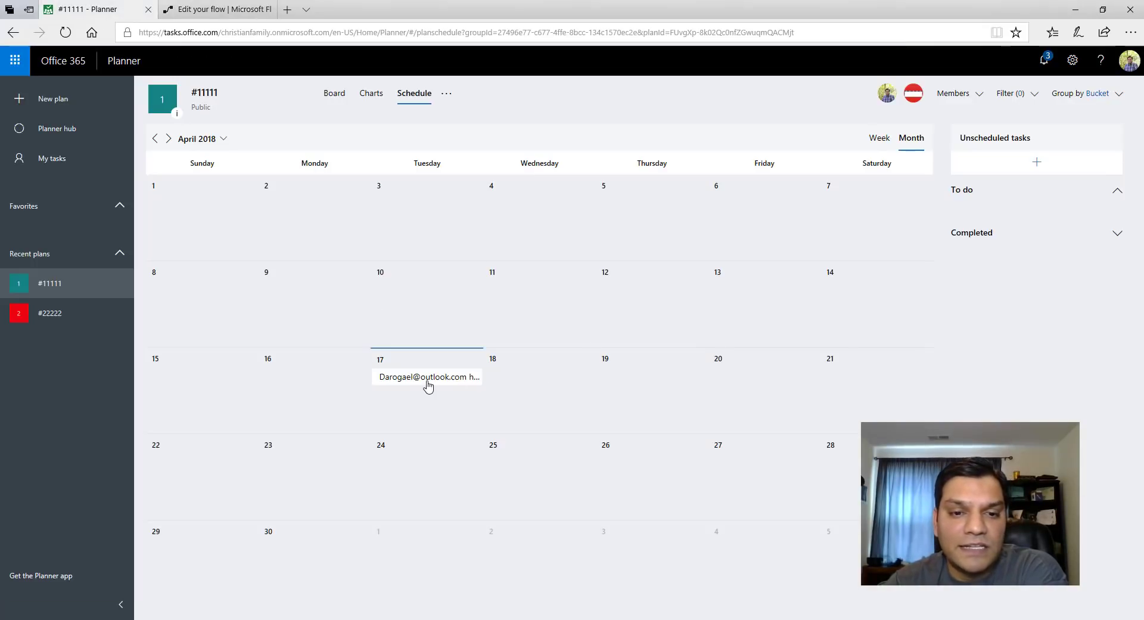
pyautogui.click(245, 10)
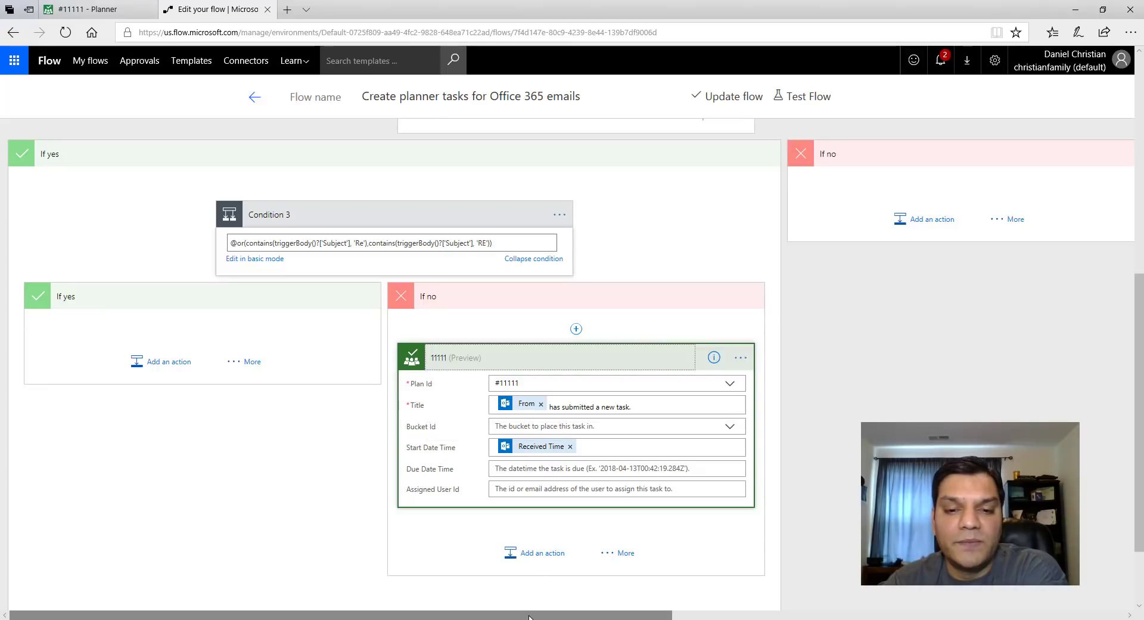
# - Expand Condition 4 under the #22222 Condition to examine its reply-subject expression and the 22222 task action in its no branch
pyautogui.scroll(3, 529, 616)
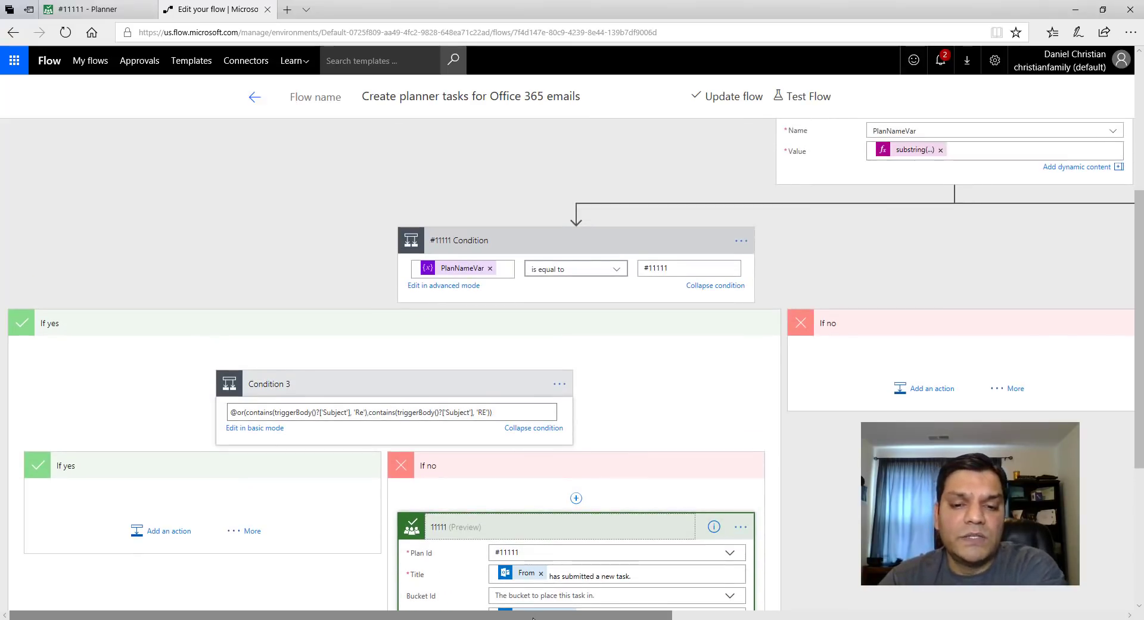
pyautogui.moveTo(532, 615); pyautogui.dragTo(867, 617)
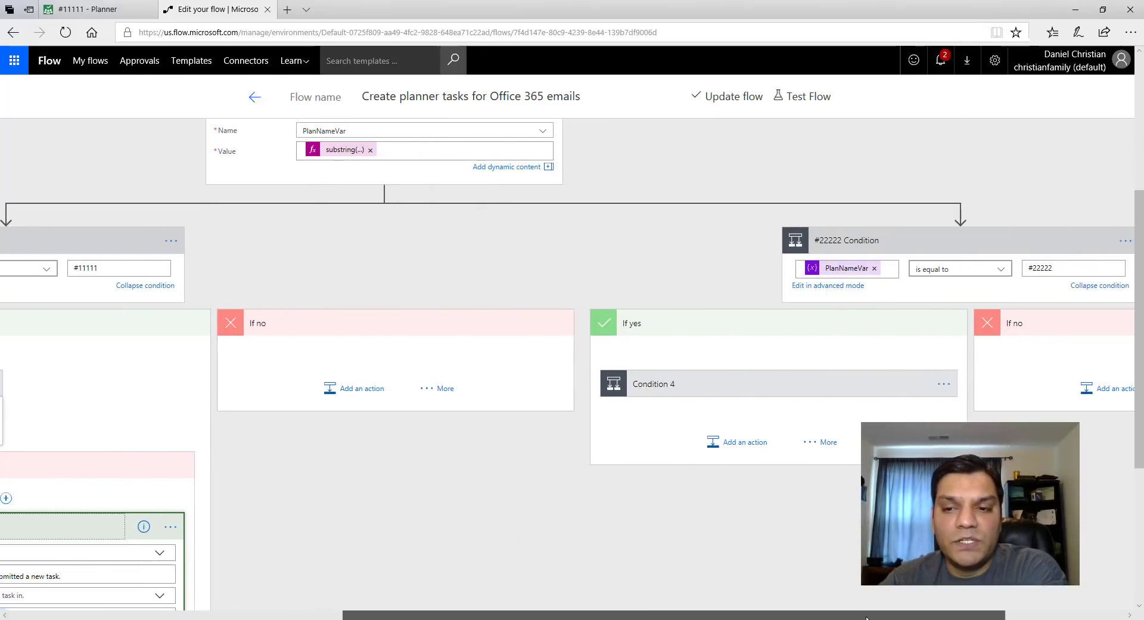
pyautogui.click(827, 394)
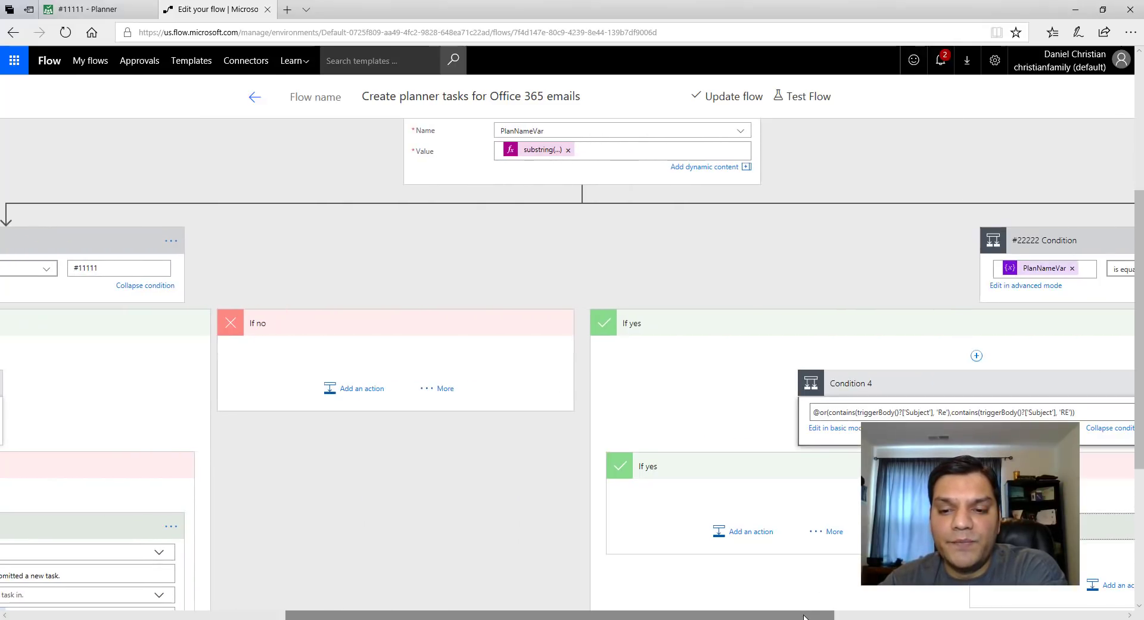
pyautogui.moveTo(805, 615); pyautogui.dragTo(882, 413)
pyautogui.click(880, 413)
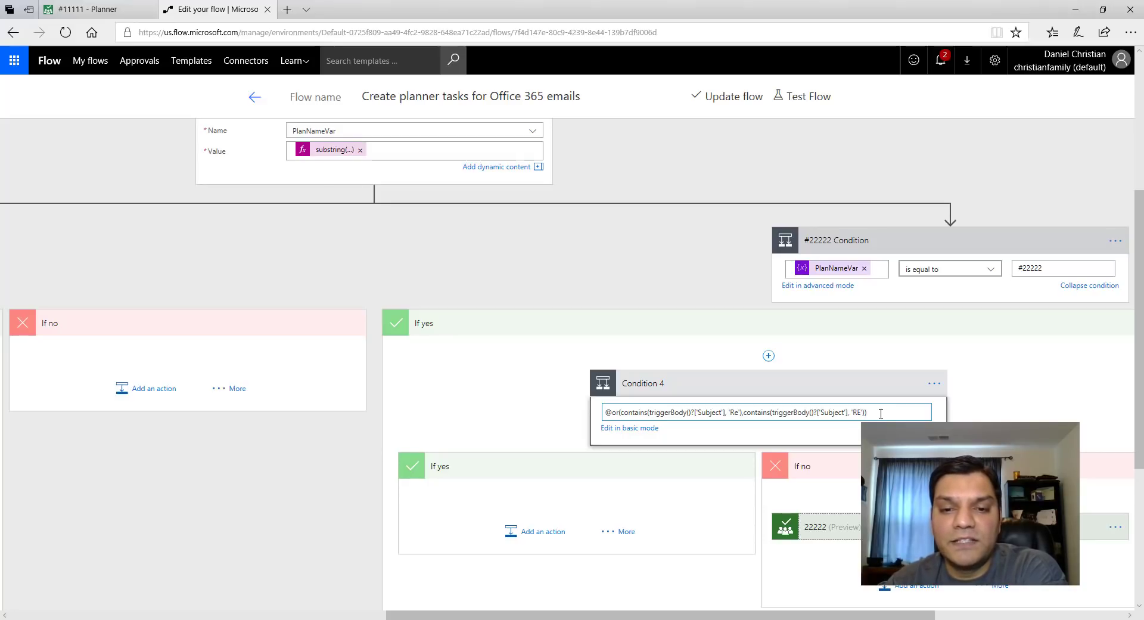
pyautogui.click(541, 508)
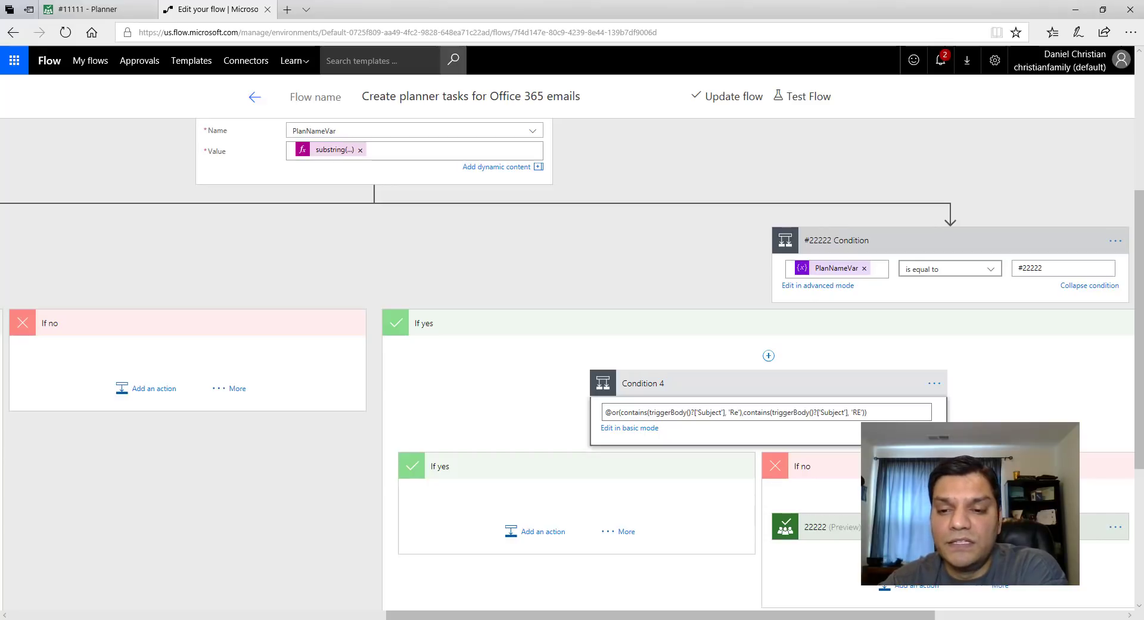
pyautogui.click(845, 533)
pyautogui.scroll(5, 846, 540)
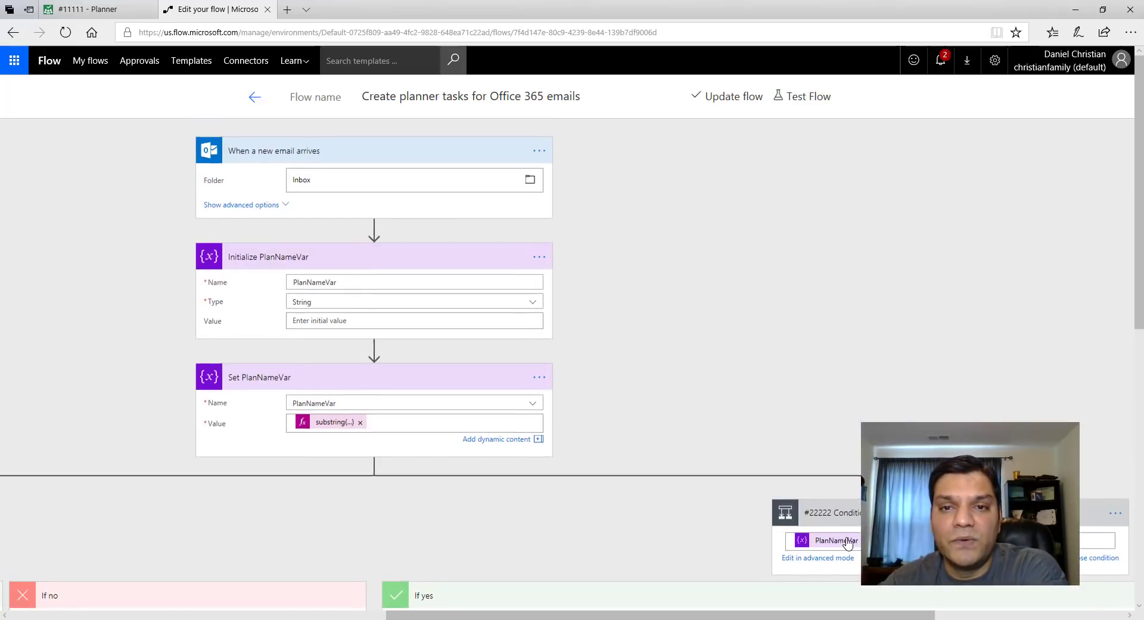